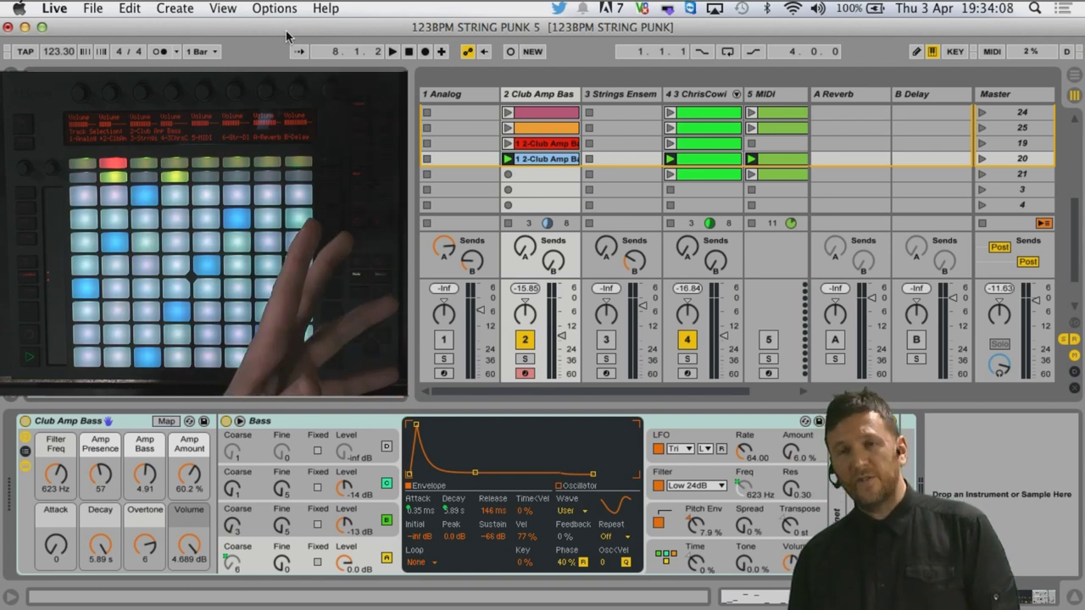
# Create a new Live Set, saving the changes to the current set, and hide the detail view
pyautogui.click(92, 9)
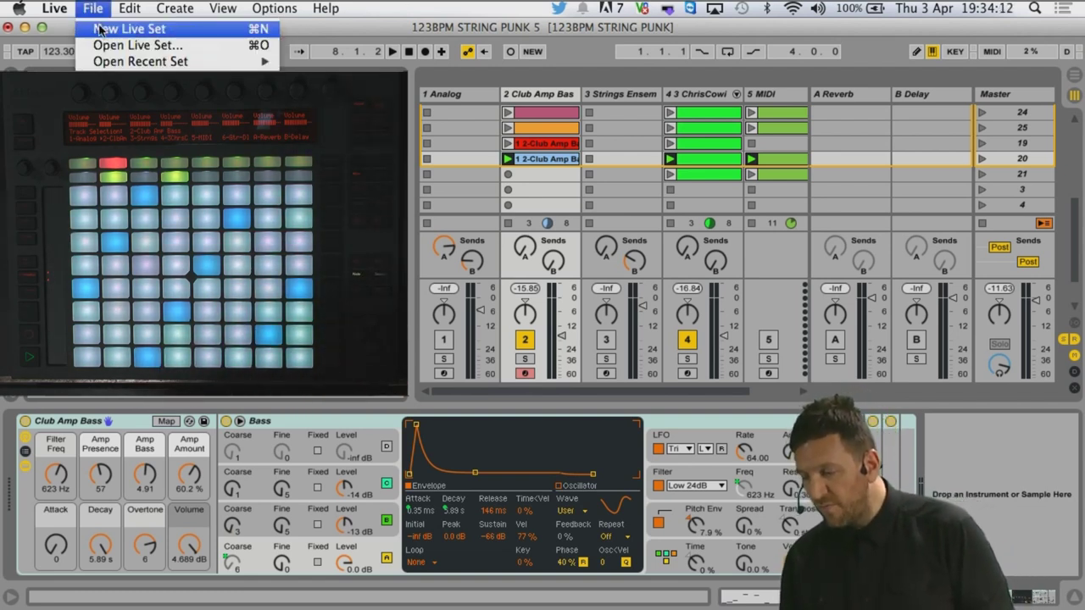
pyautogui.click(99, 30)
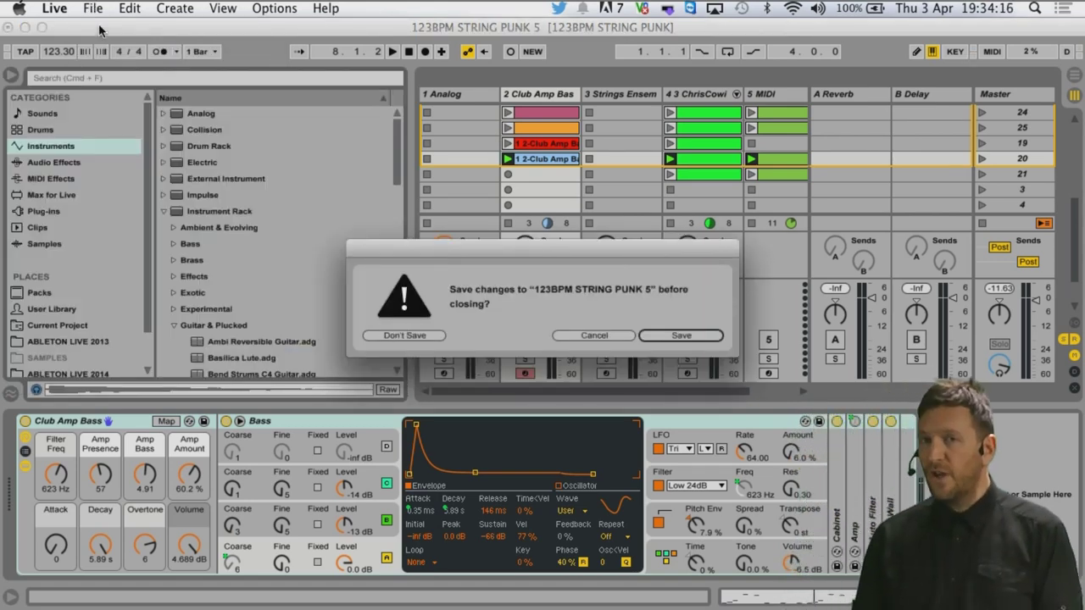
pyautogui.press('Return')
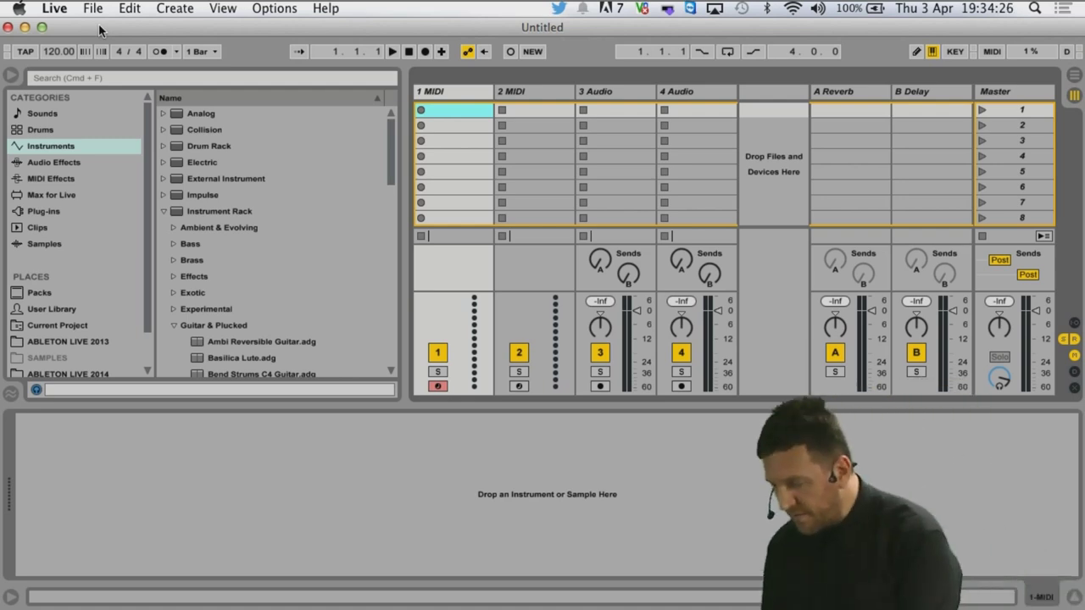
pyautogui.press('super+alt+l')
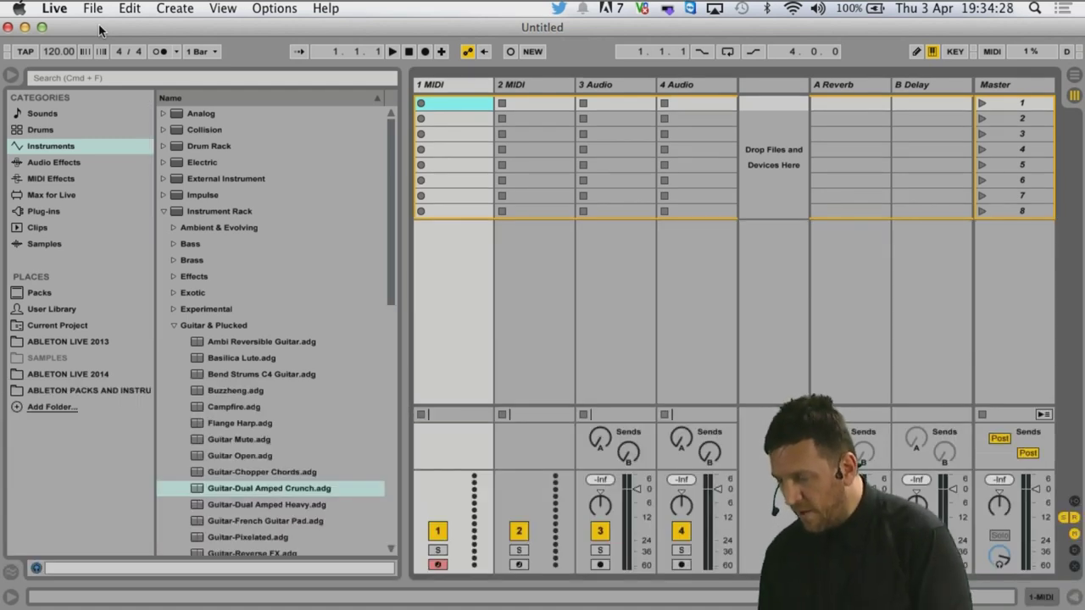
pyautogui.click(474, 153)
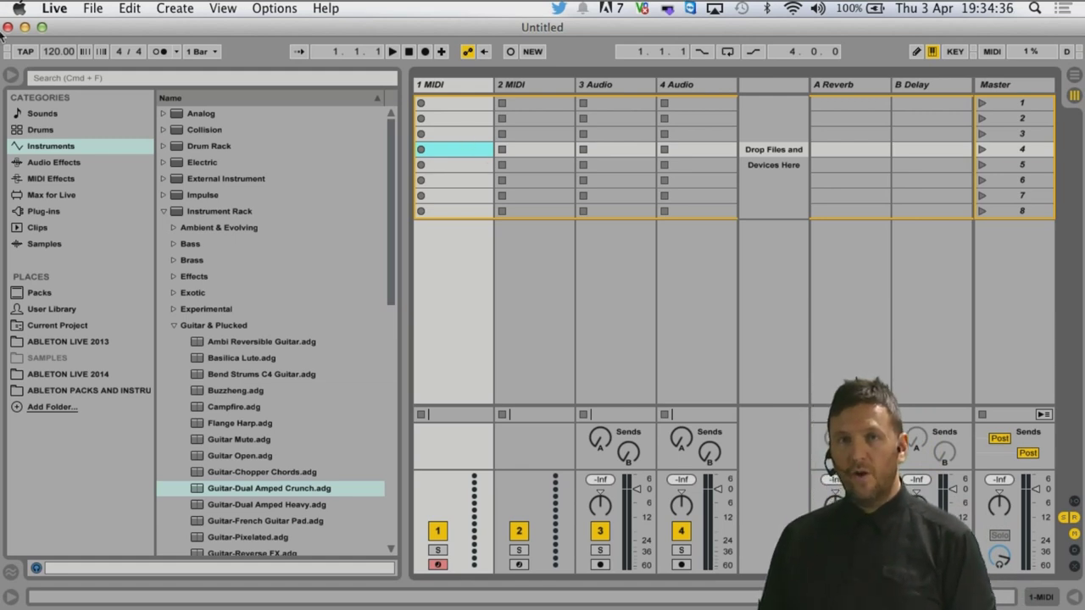
# Look through the browser's Instruments category and the User Library
pyautogui.click(118, 78)
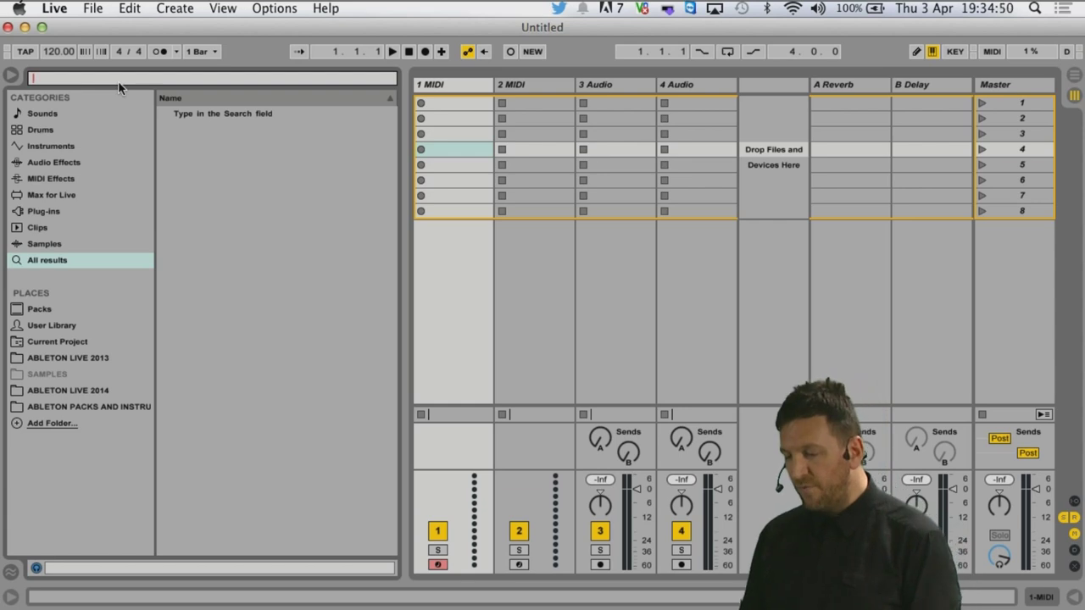
pyautogui.click(46, 149)
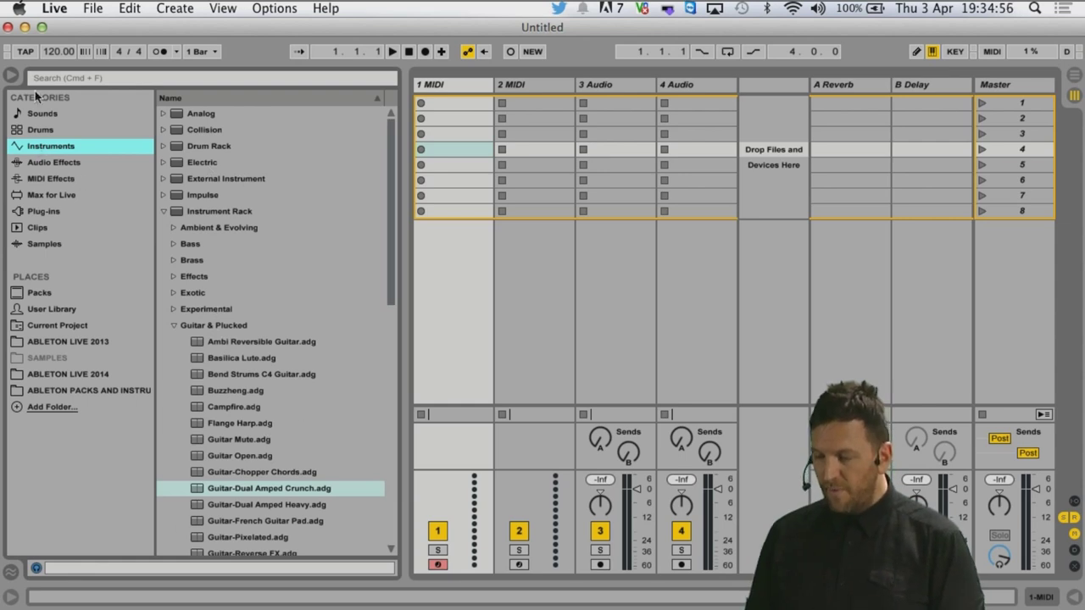
pyautogui.click(55, 310)
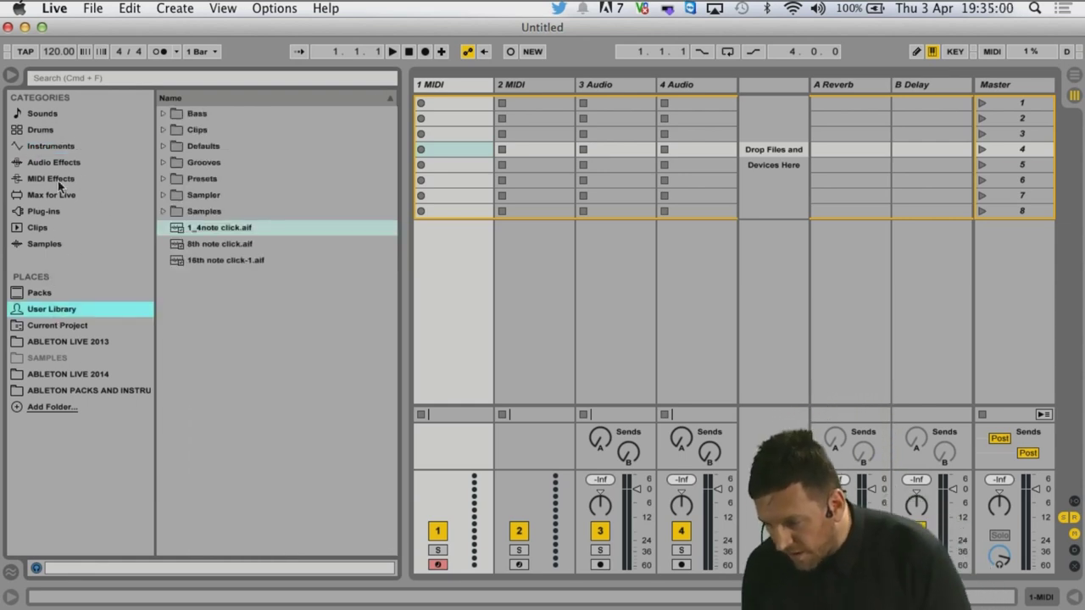
pyautogui.click(144, 82)
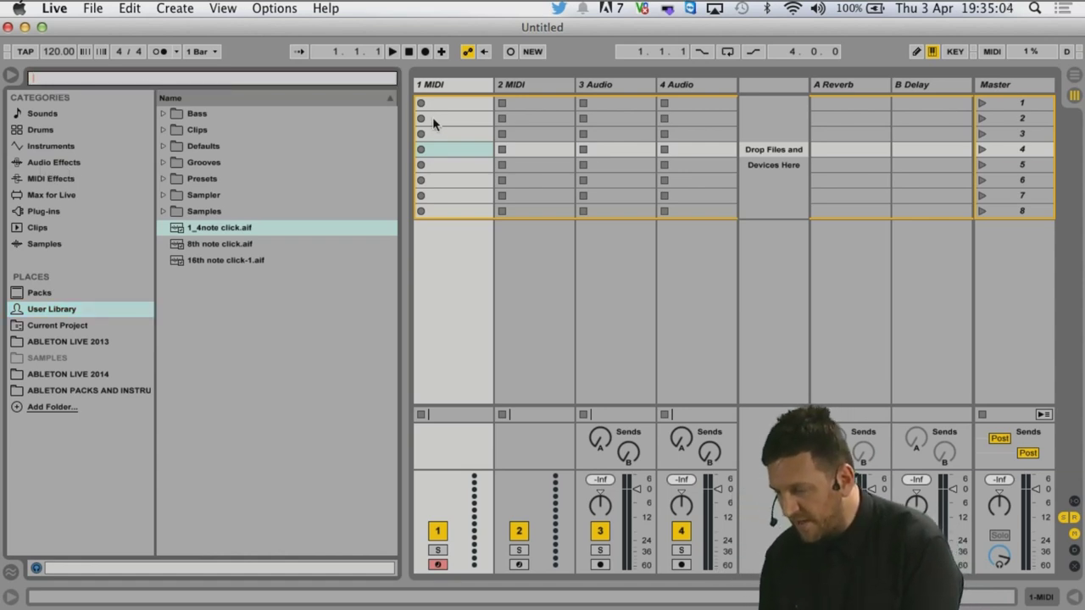
# Search the browser for "club", load Club Amp Bass.adg onto the first MIDI track, and lower the computer keyboard's octave to C1 to D2
pyautogui.press('super+f')
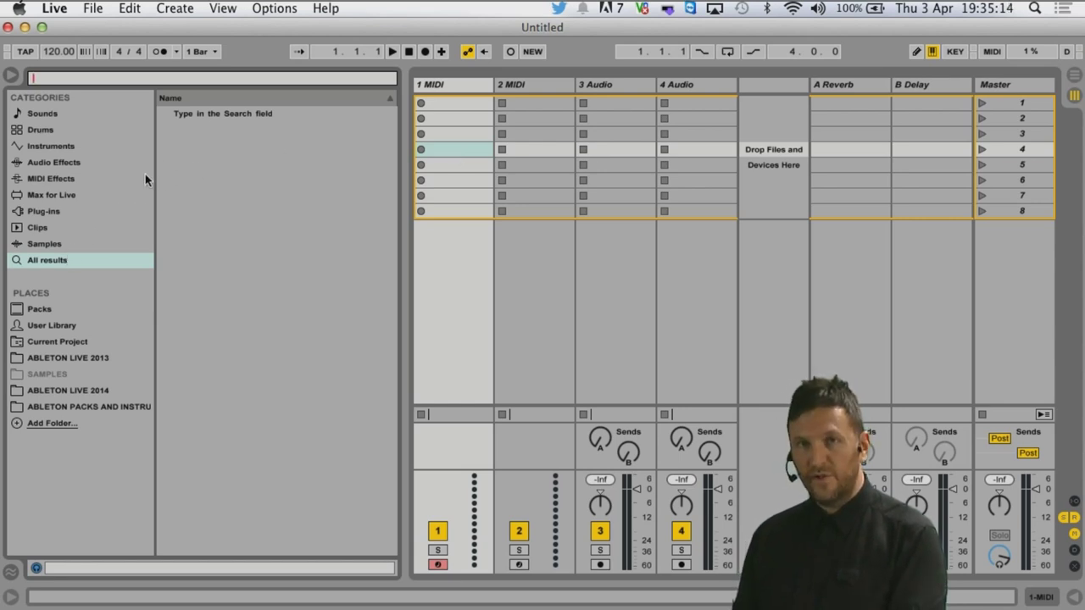
pyautogui.write('club')
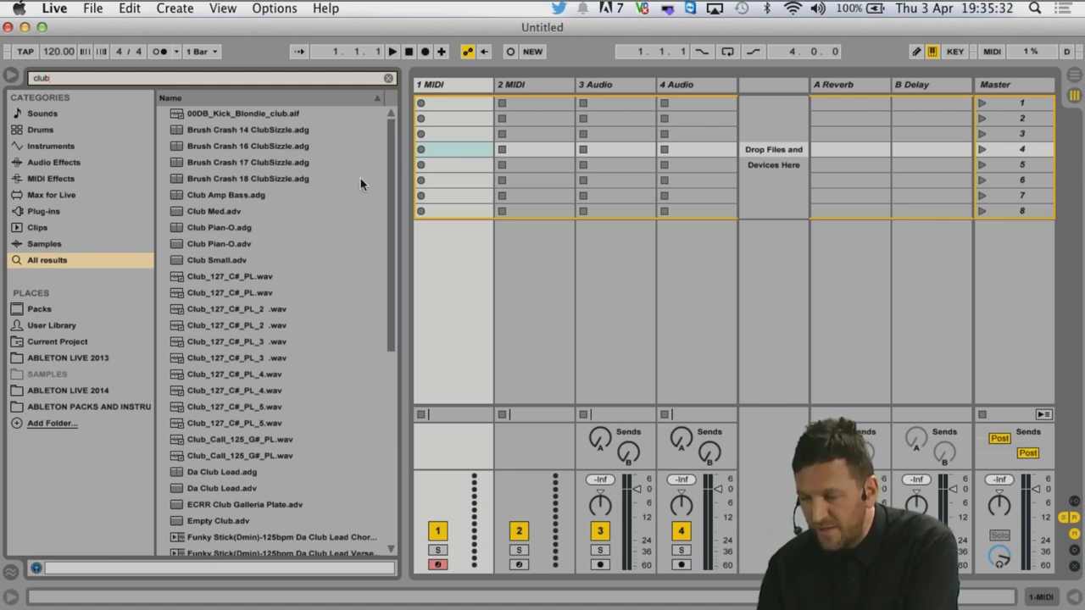
pyautogui.click(389, 78)
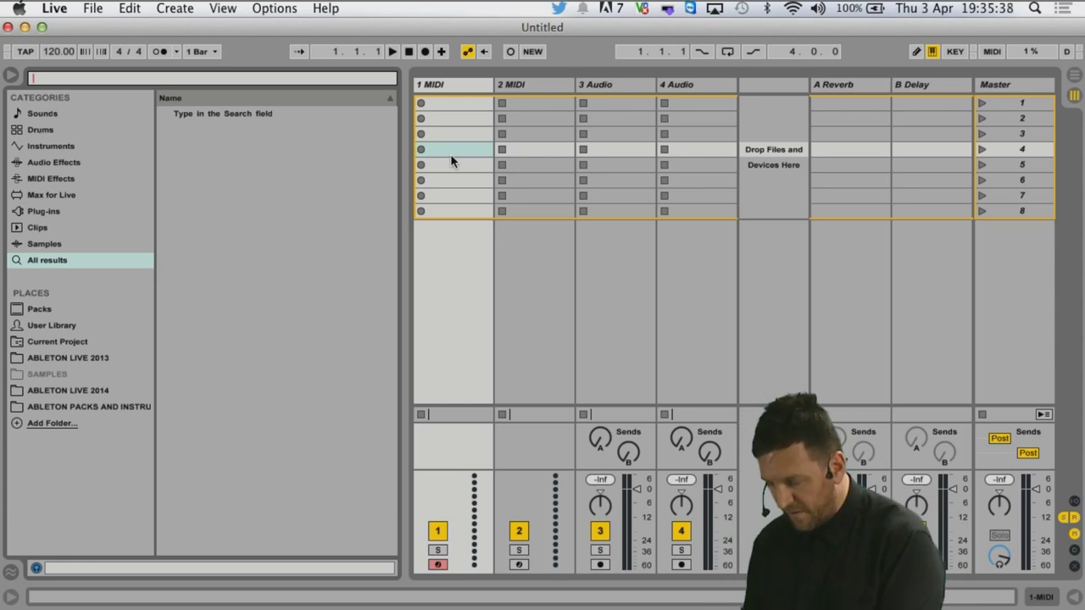
pyautogui.write('clu')
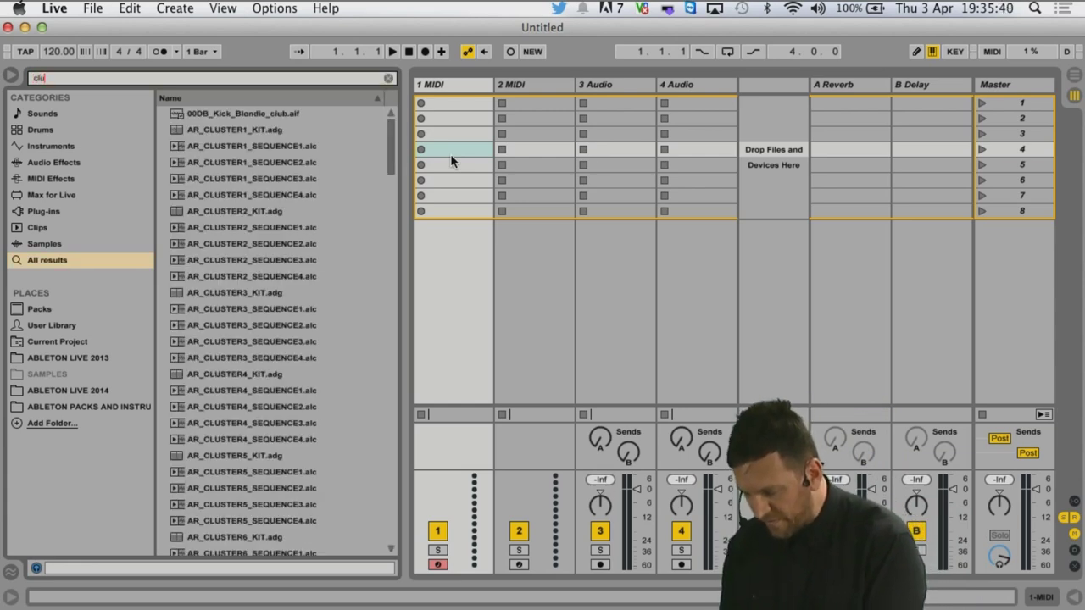
pyautogui.write('b')
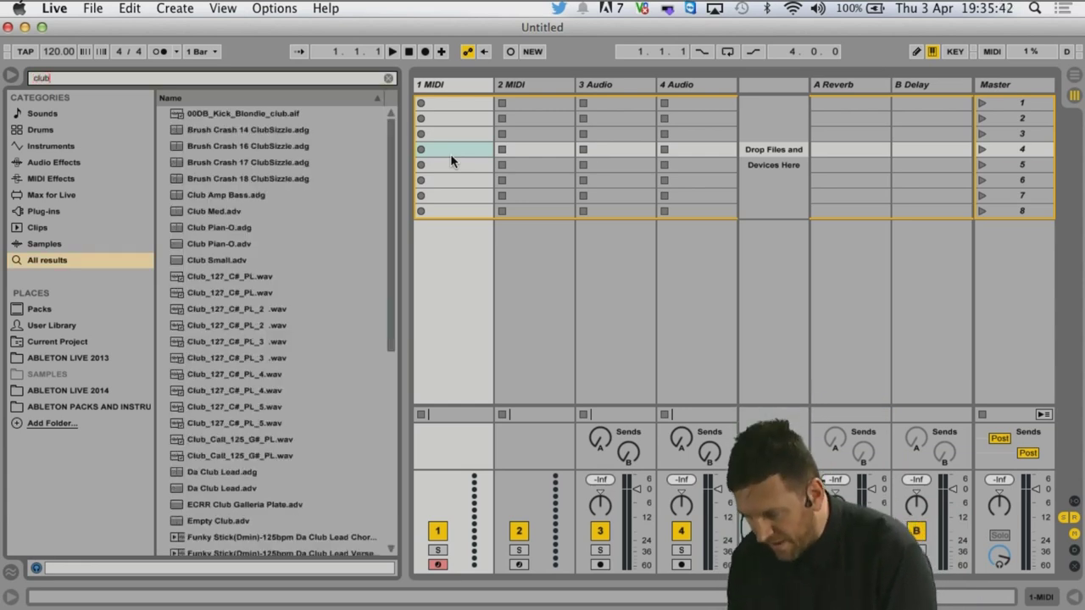
pyautogui.doubleClick(246, 196)
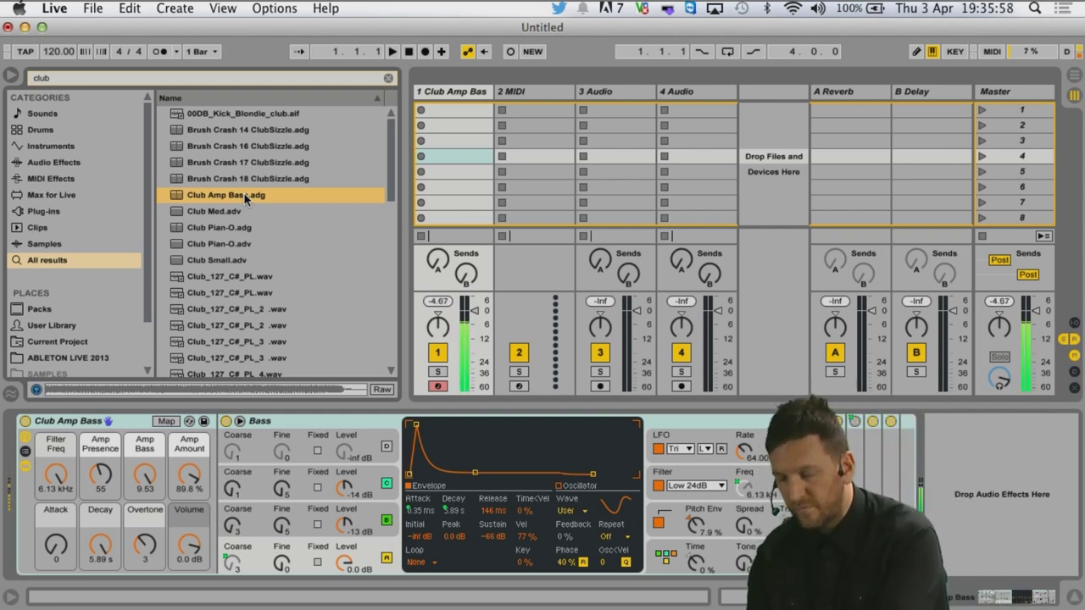
pyautogui.press('z')
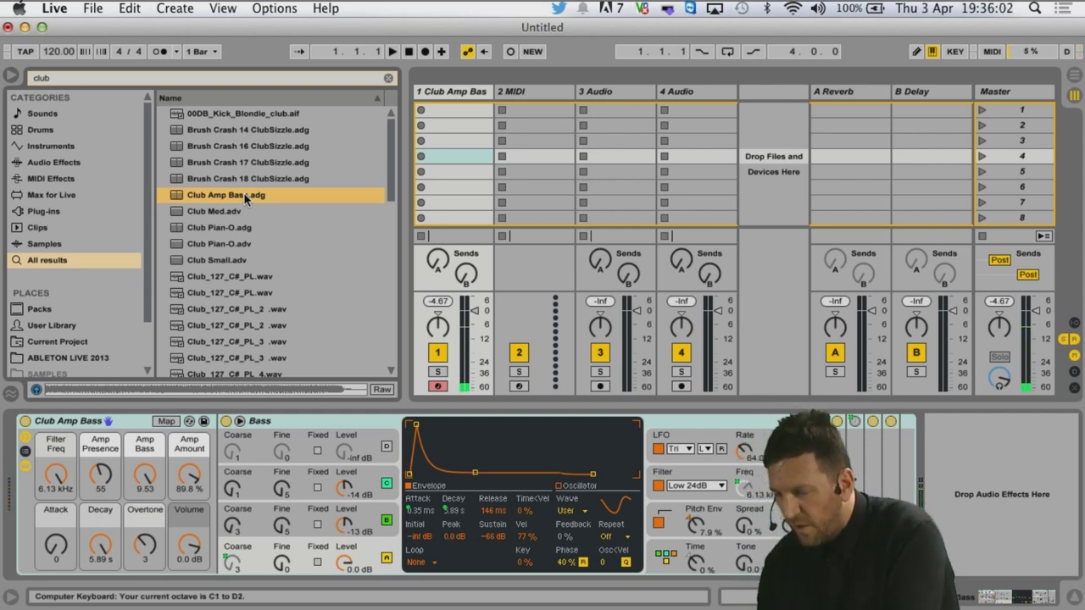
pyautogui.click(388, 79)
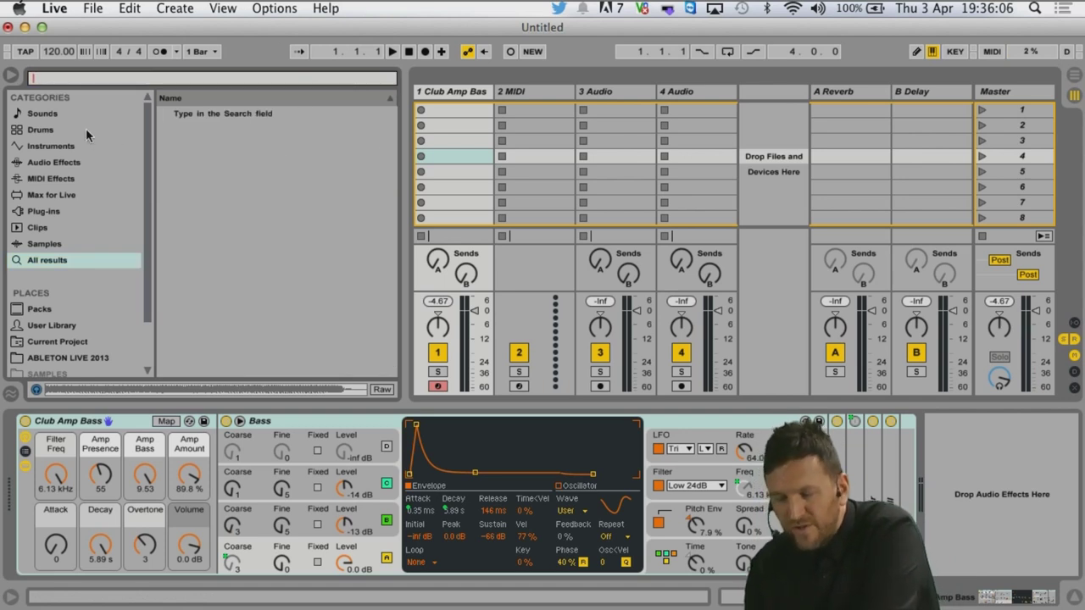
# Show the Max for Live category and check the pack and library locations in the Library preferences
pyautogui.click(51, 196)
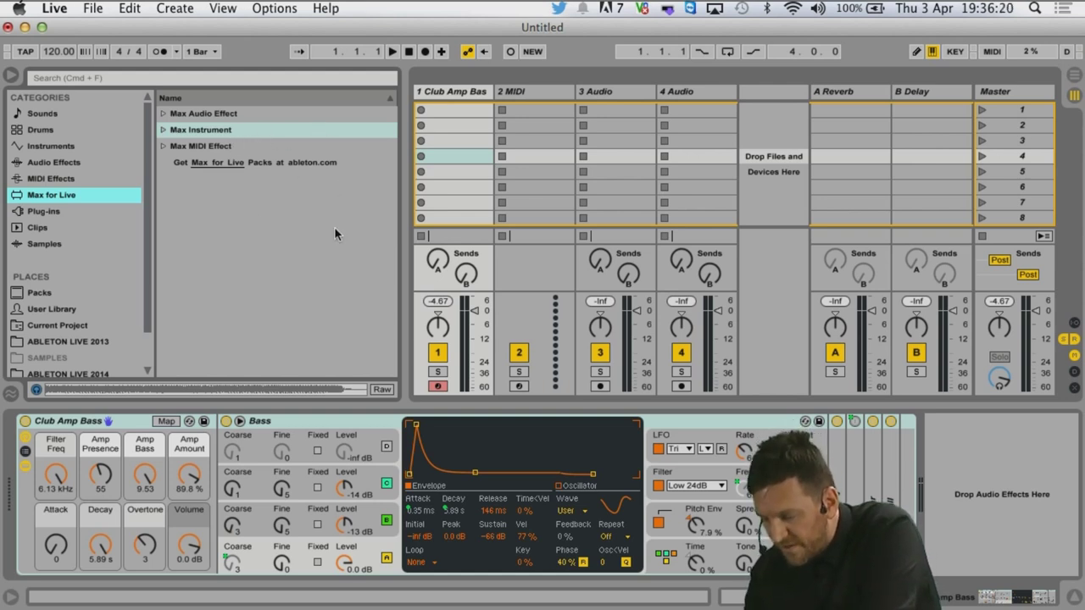
pyautogui.press('super+comma')
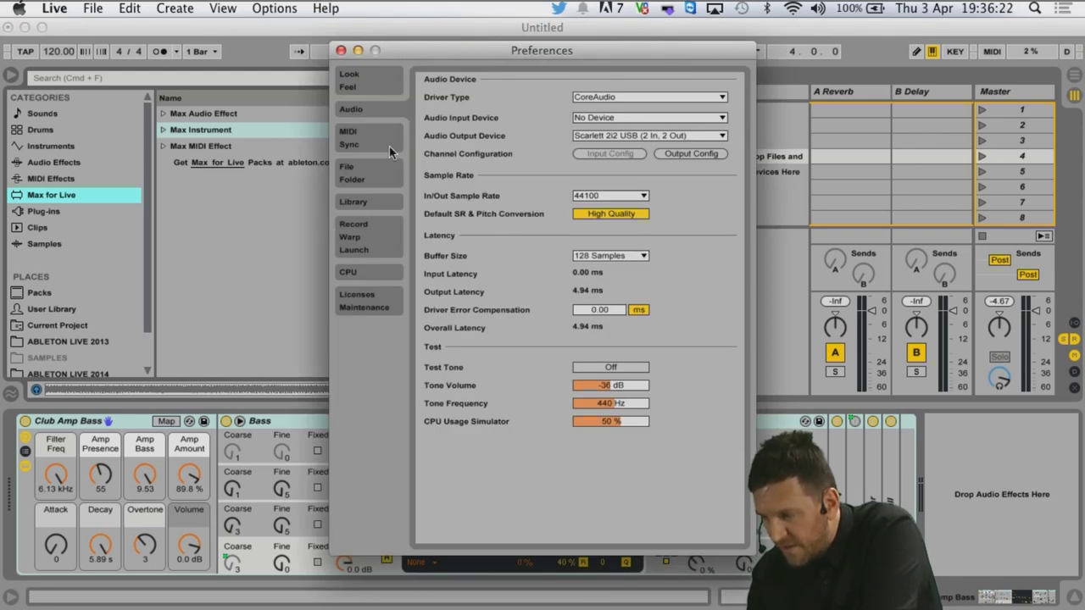
pyautogui.click(373, 208)
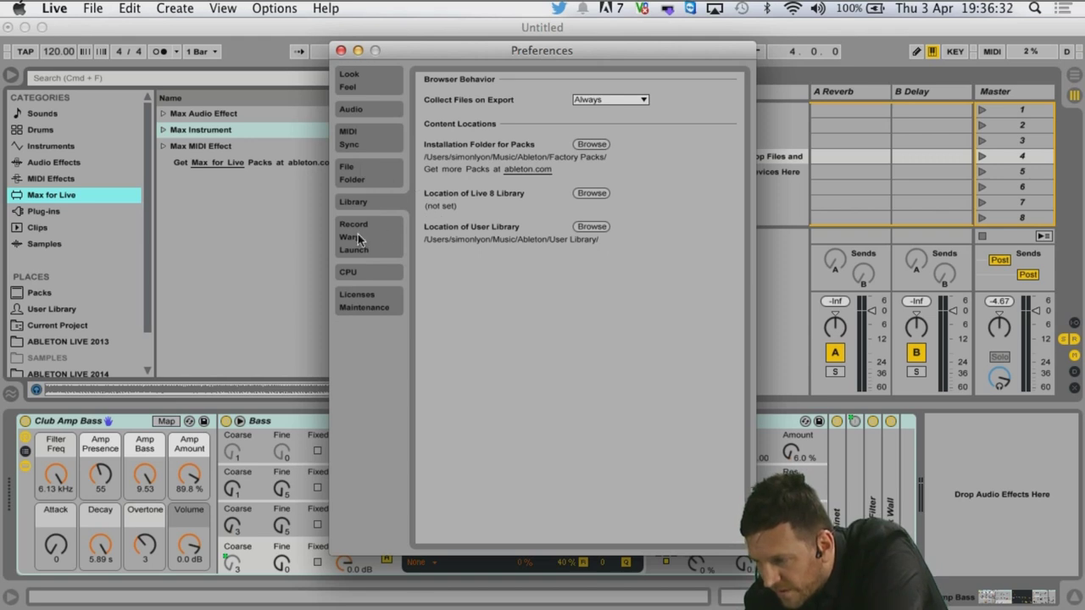
pyautogui.click(340, 51)
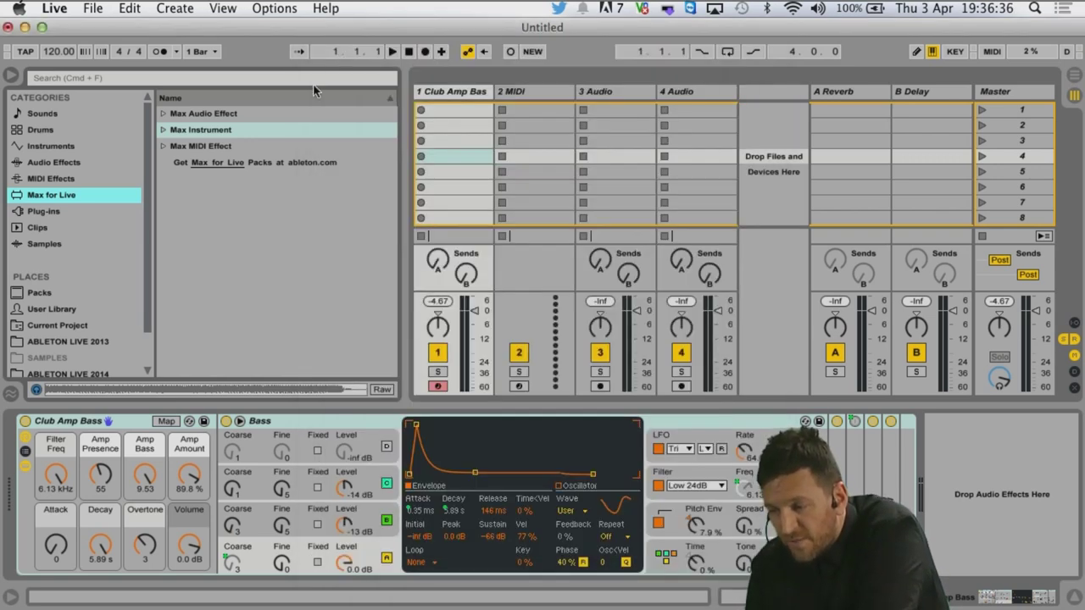
# Search the Max MIDI Effects for "seq" and load Mono Sequencer.amxd in front of Club Amp Bass
pyautogui.click(162, 147)
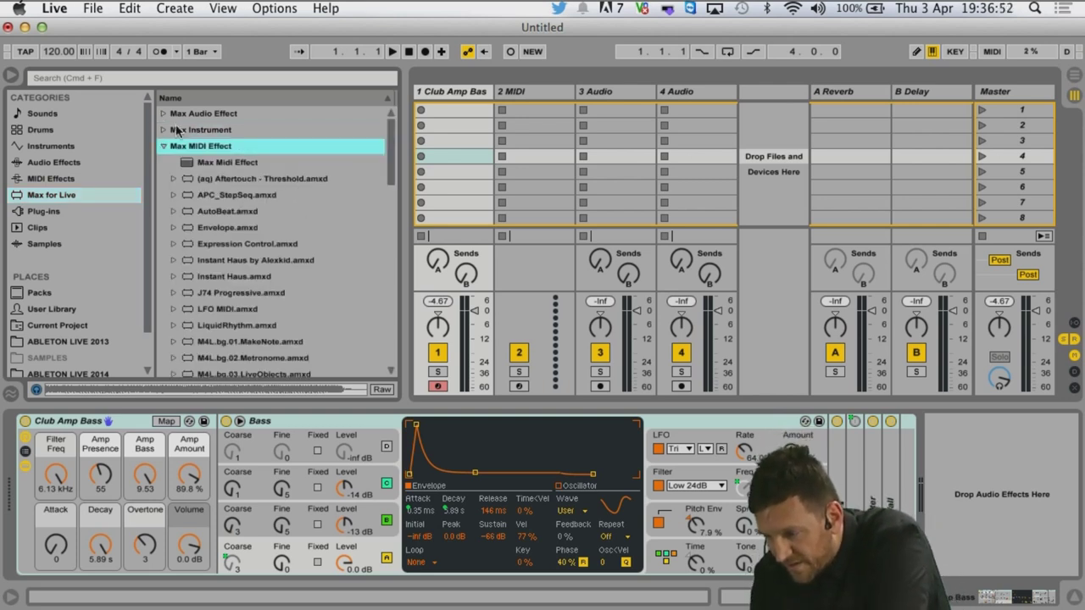
pyautogui.click(142, 79)
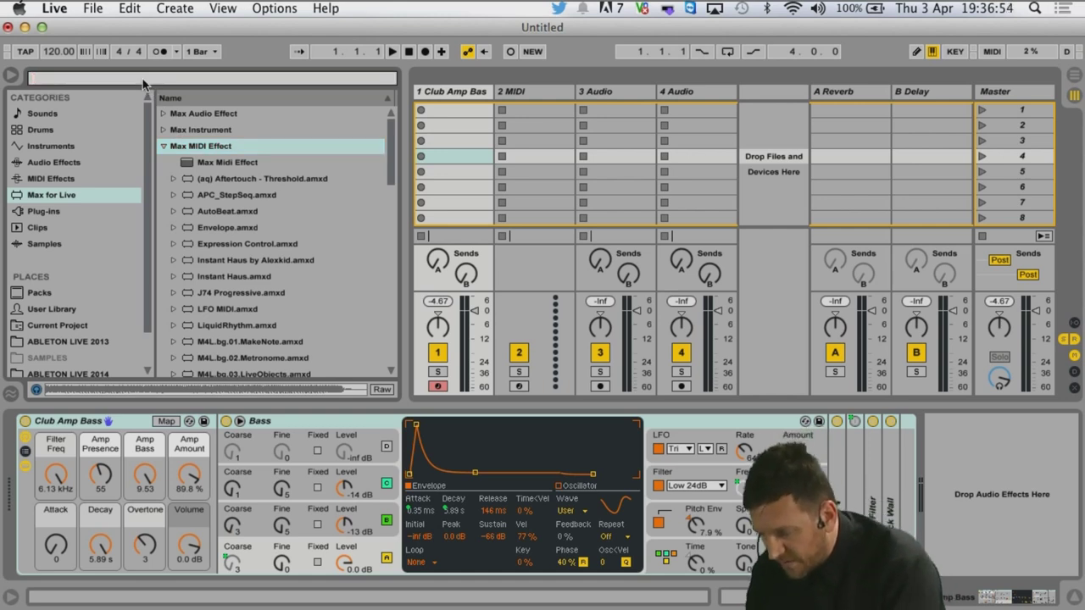
pyautogui.write('seq')
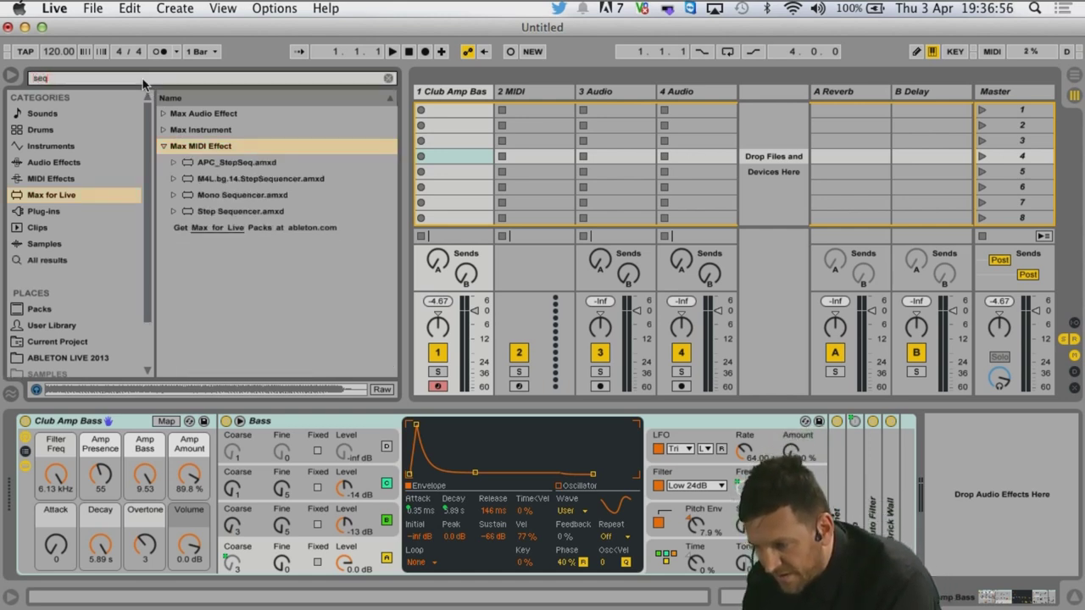
pyautogui.doubleClick(222, 200)
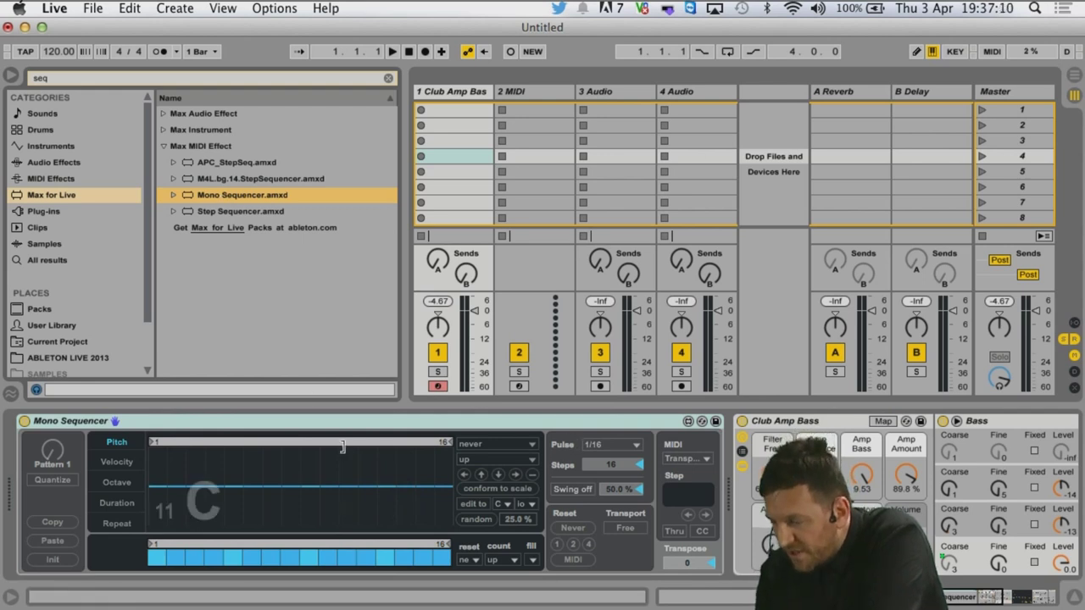
# Set the Mono Sequencer's edit scale to aeolian (minor) in C and lower the pitch of step 1
pyautogui.hscroll(2, 343, 446)
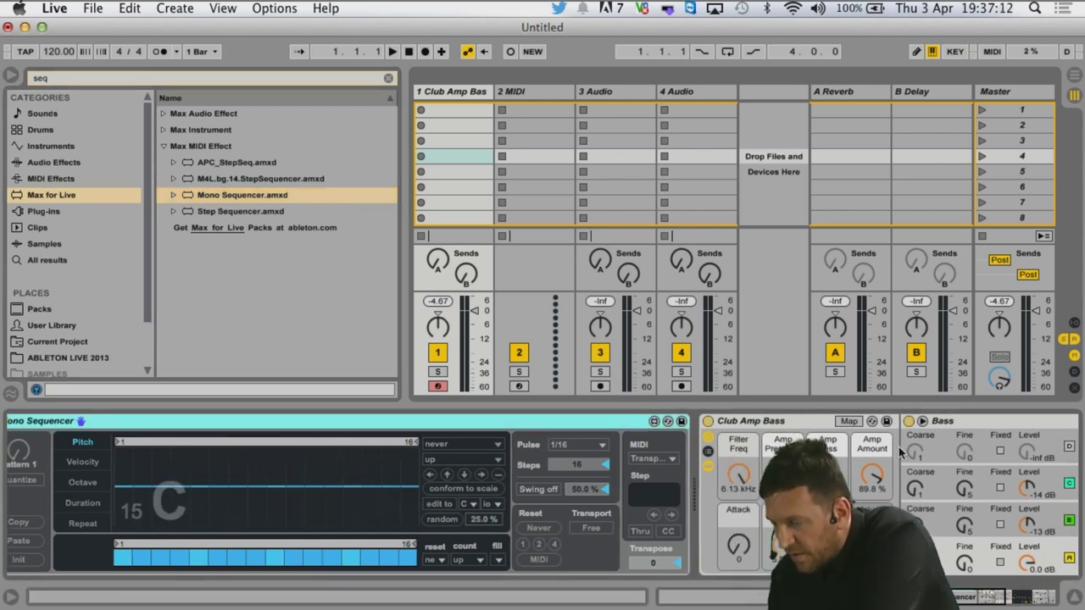
pyautogui.hscroll(5, 757, 444)
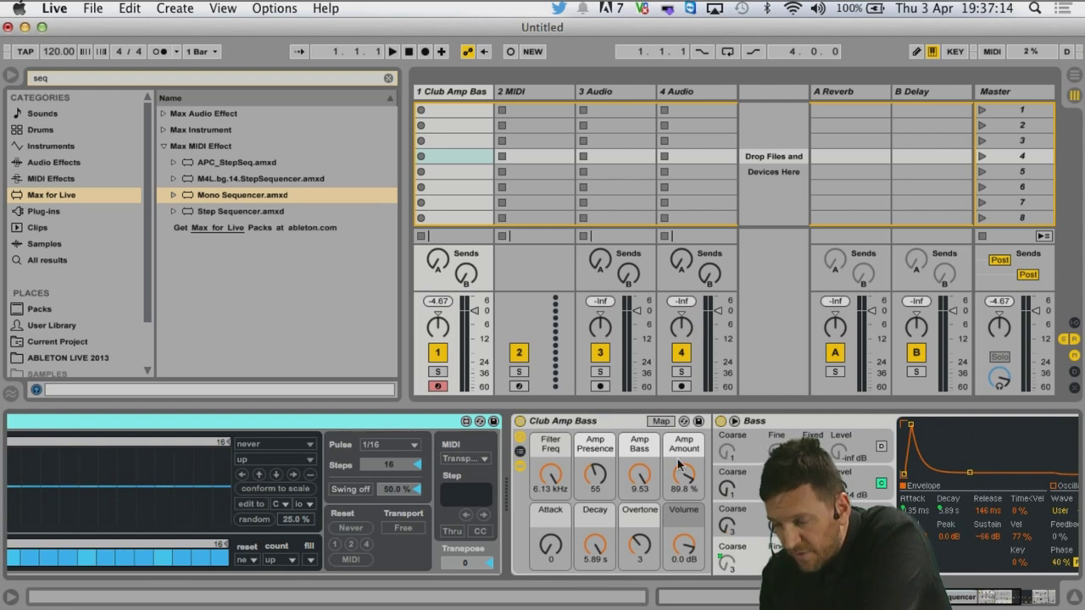
pyautogui.hscroll(-6, 430, 465)
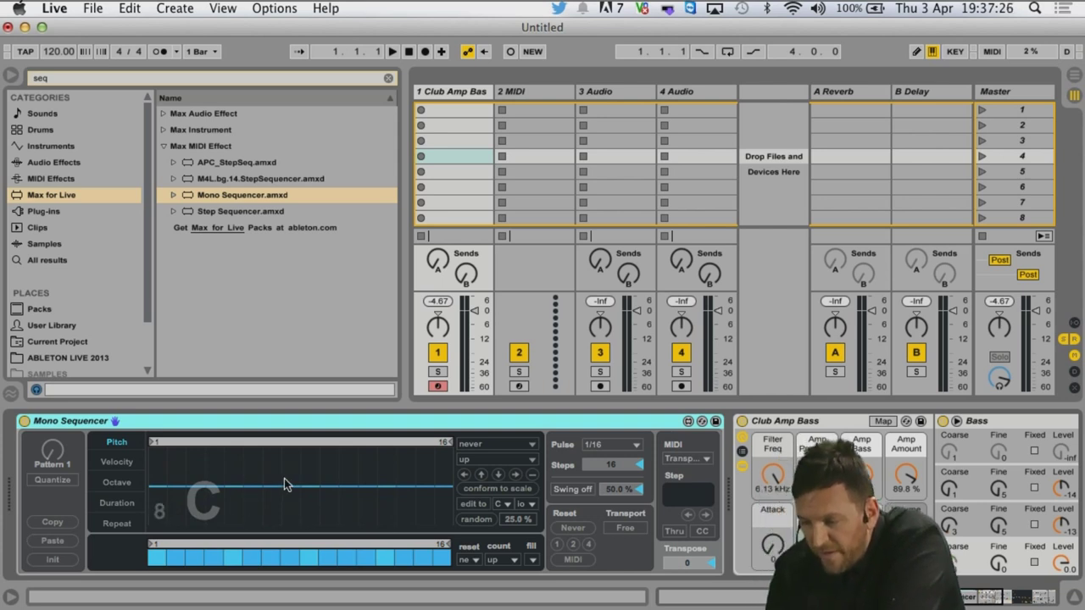
pyautogui.click(531, 507)
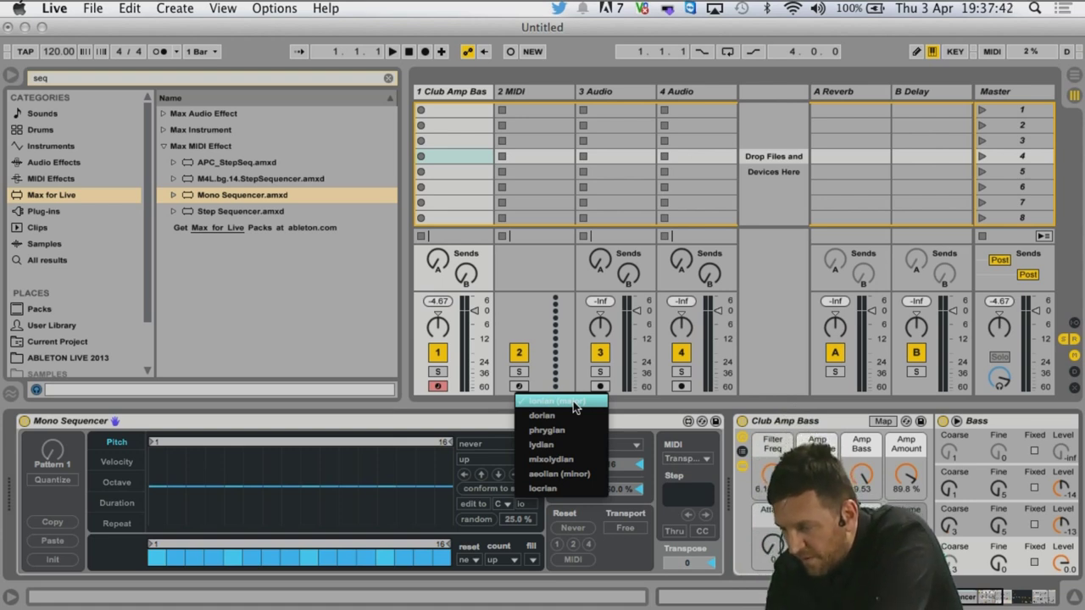
pyautogui.click(551, 476)
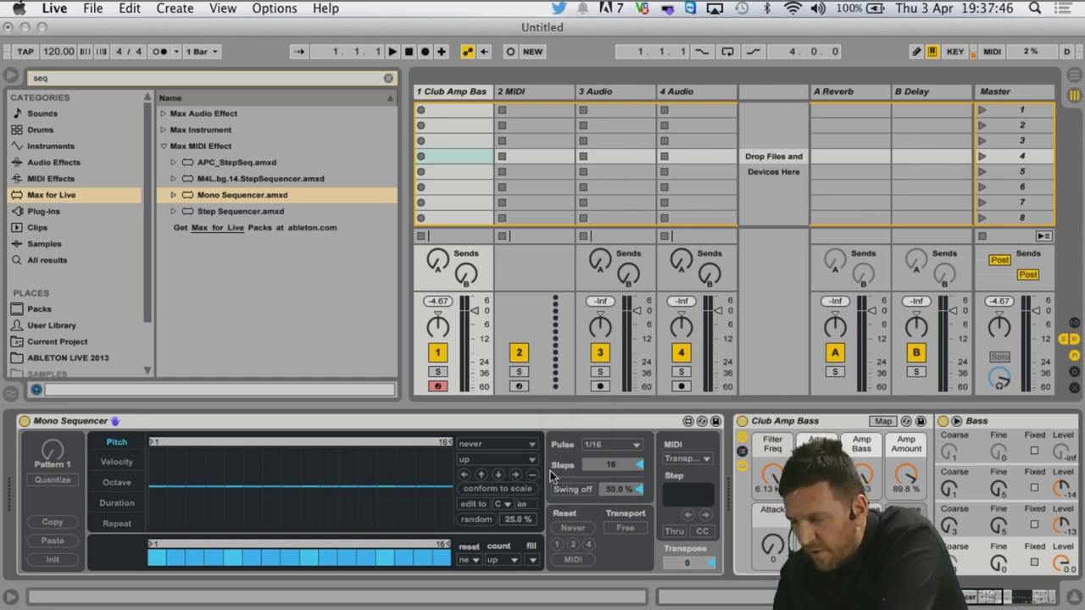
pyautogui.click(158, 505)
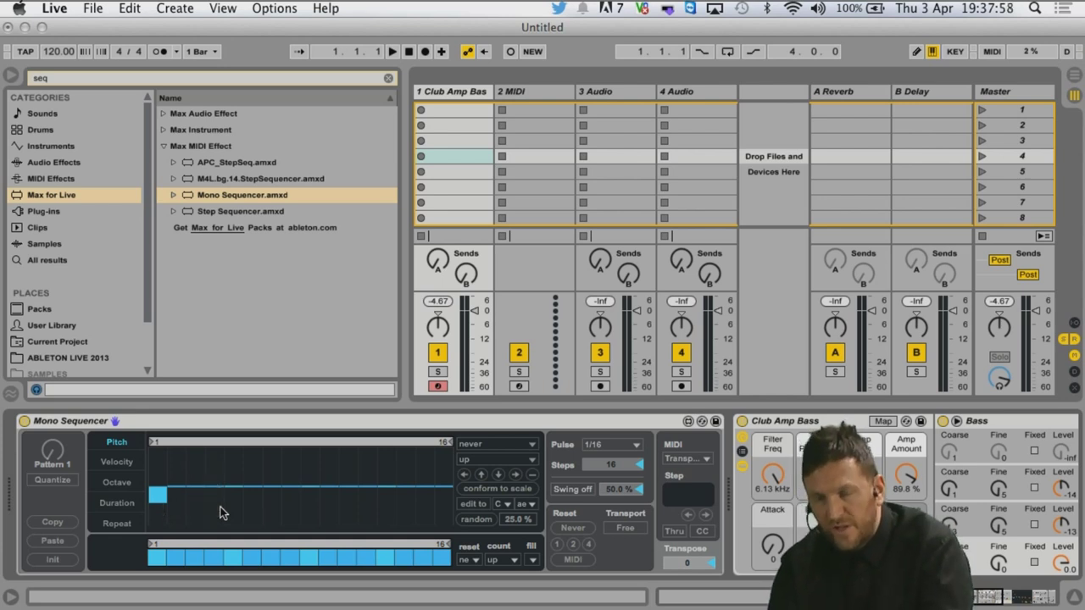
# Lower the octave of all 16 steps in the Mono Sequencer to -2
pyautogui.click(116, 462)
pyautogui.click(116, 482)
pyautogui.click(117, 505)
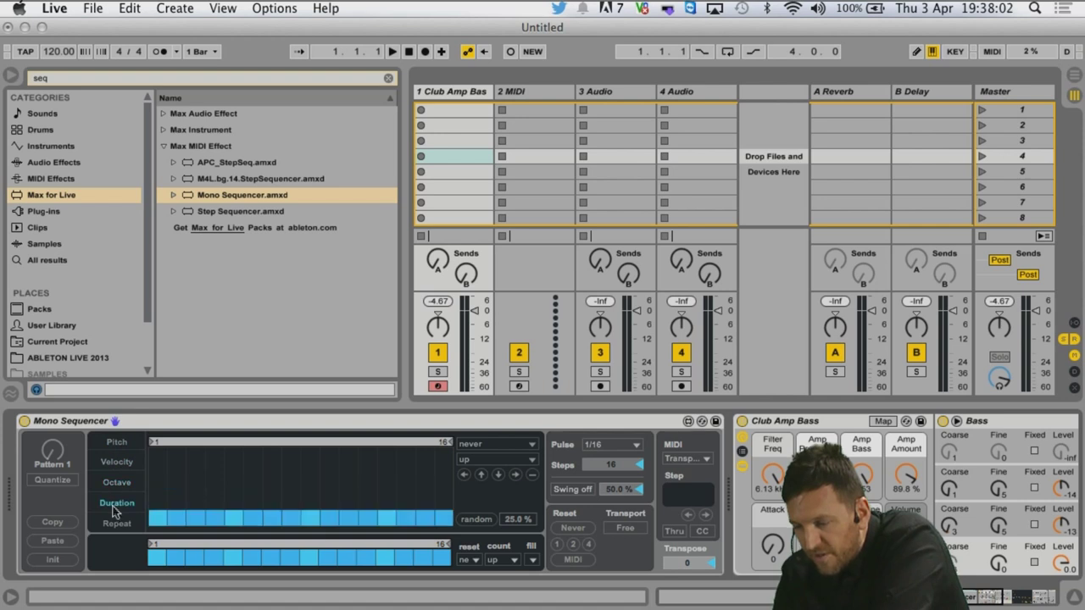
pyautogui.click(119, 492)
pyautogui.click(153, 497)
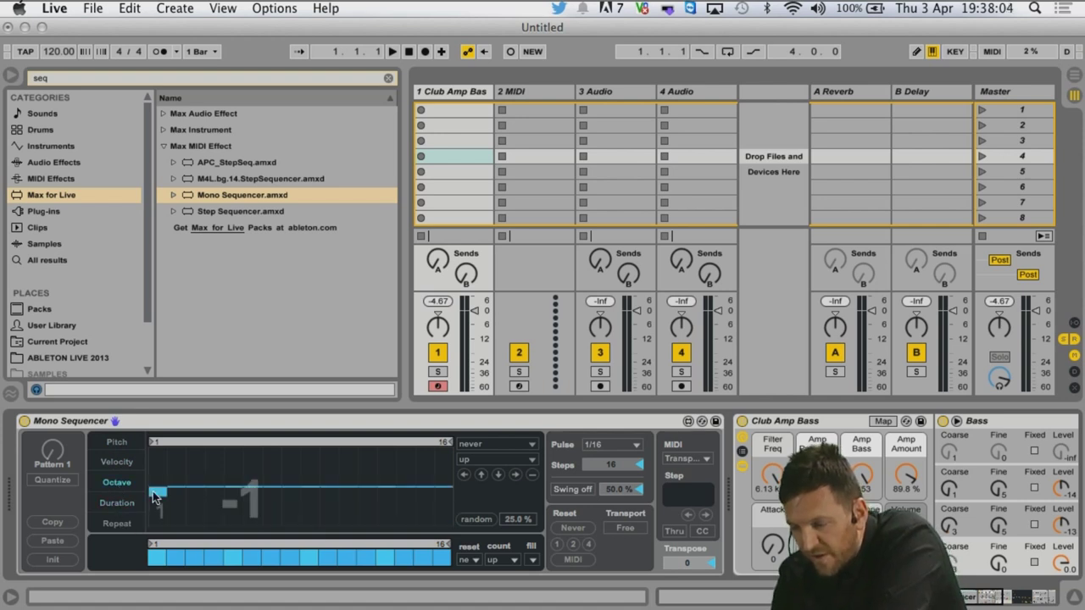
pyautogui.moveTo(153, 500); pyautogui.dragTo(428, 510)
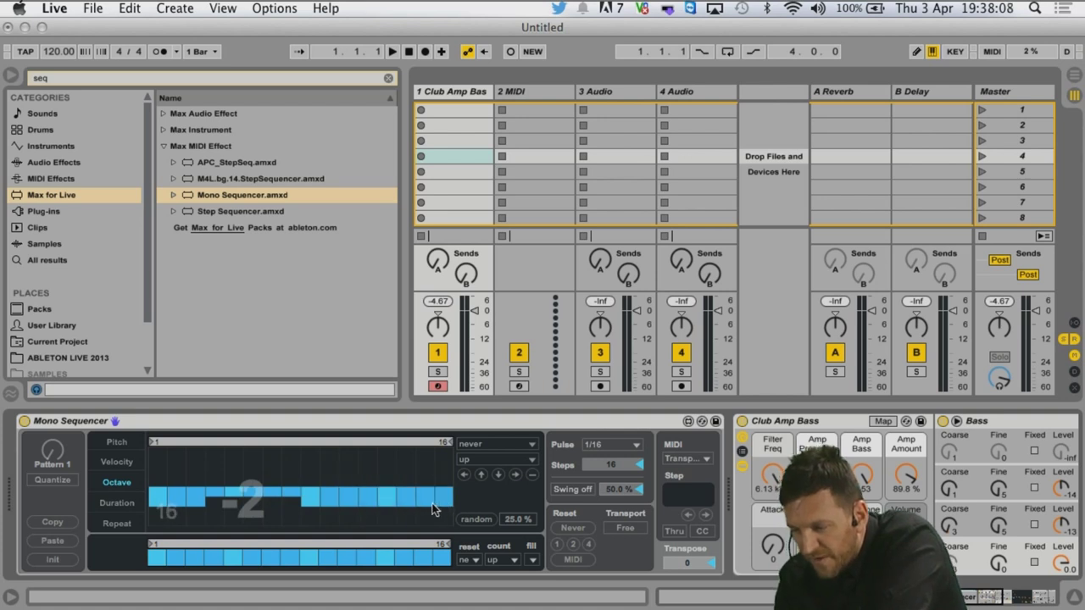
pyautogui.moveTo(214, 507); pyautogui.dragTo(308, 509)
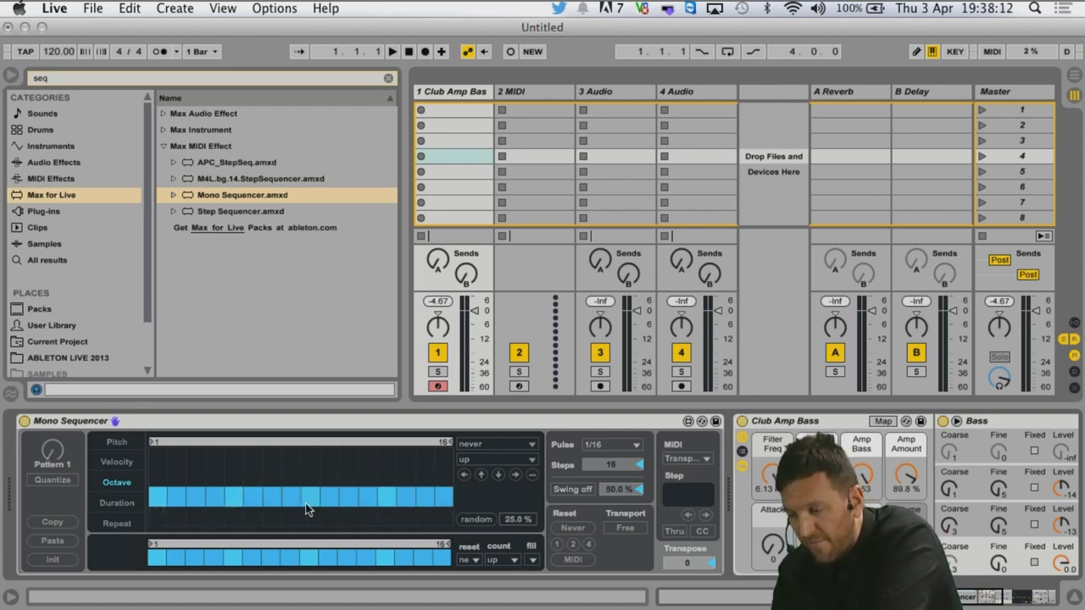
# Randomize the octaves of the Mono Sequencer's steps with the amount at 25 % and play the pattern
pyautogui.click(477, 520)
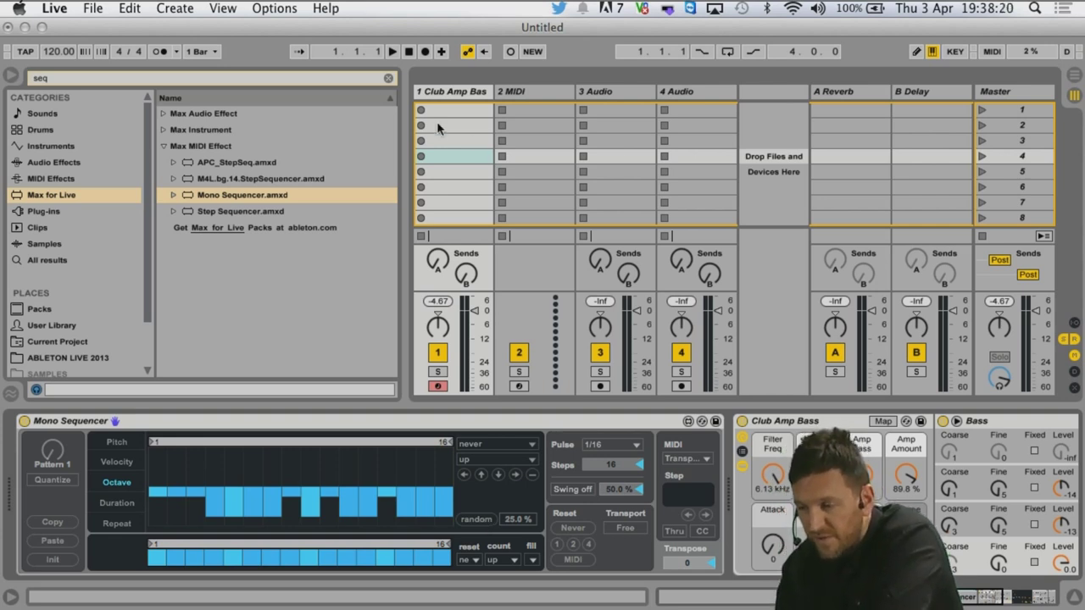
pyautogui.click(394, 51)
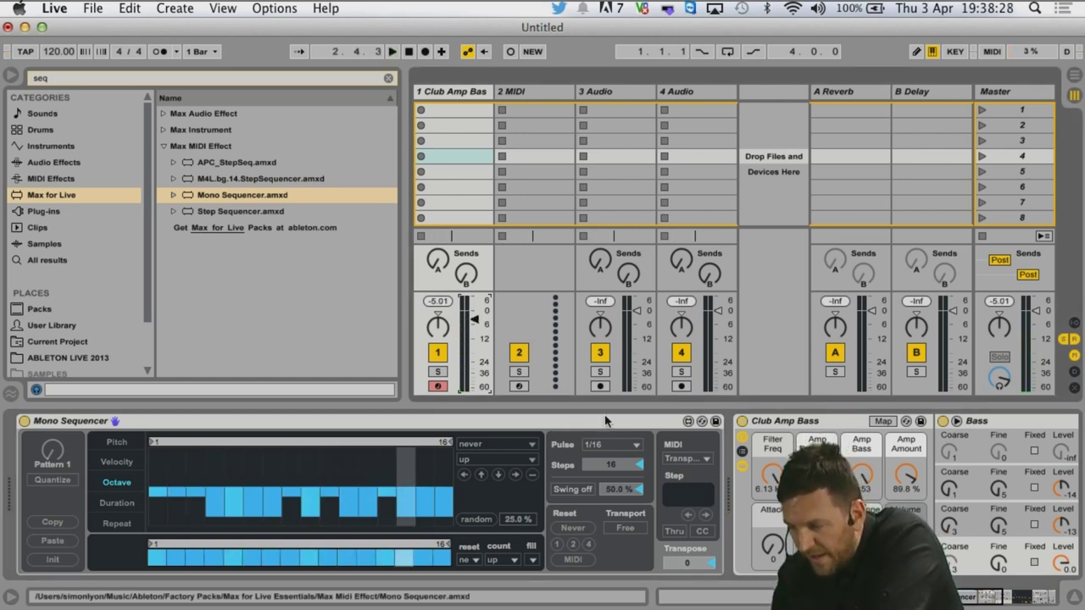
# Check the scale choices for the Mono Sequencer's pitches, audition the pattern and inspect the step velocities
pyautogui.click(108, 442)
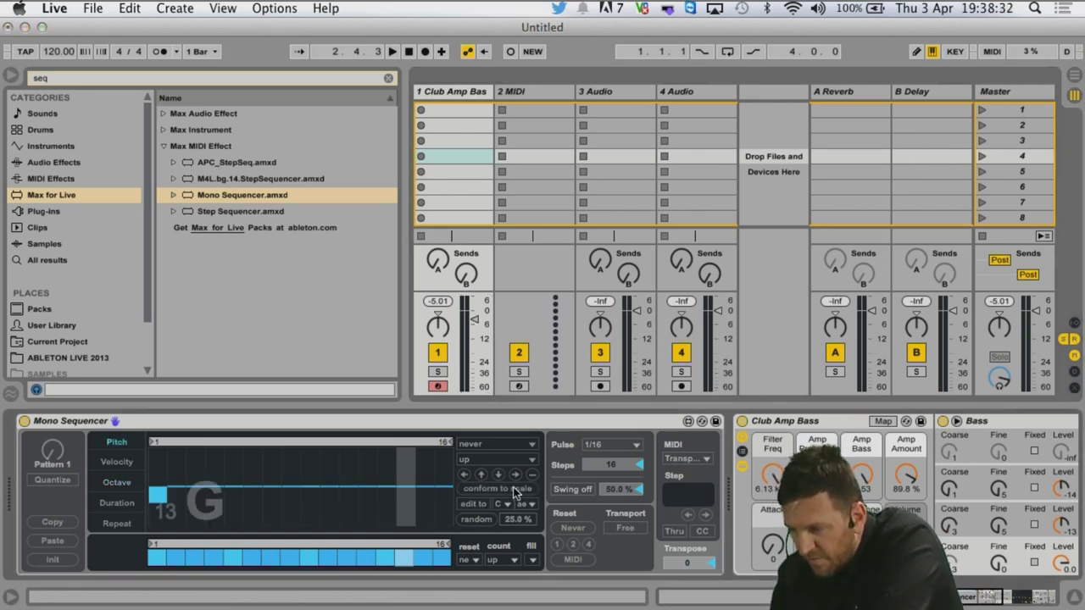
pyautogui.click(529, 505)
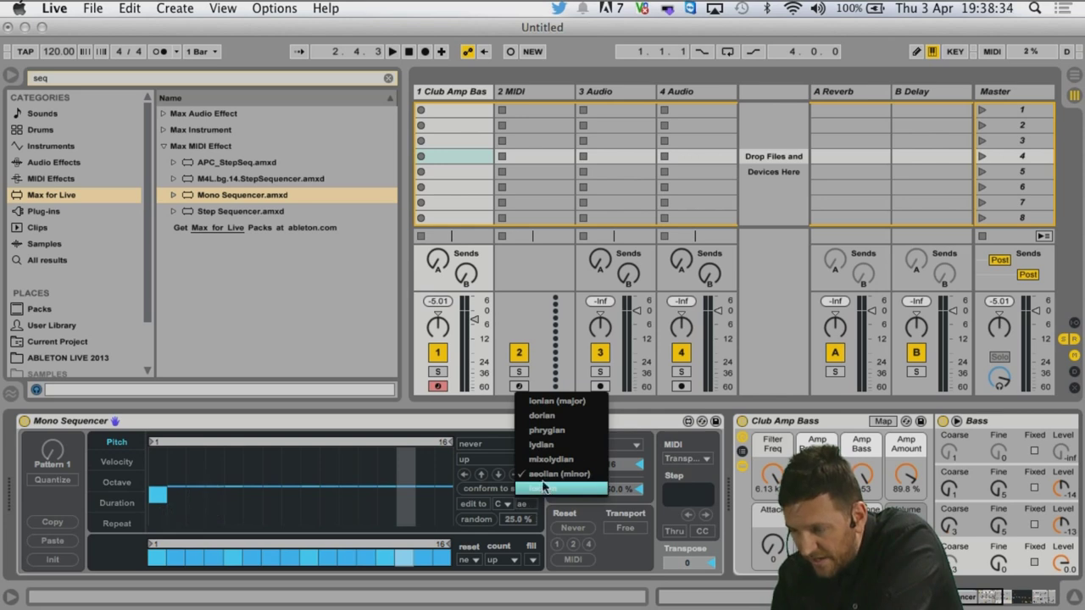
pyautogui.click(515, 490)
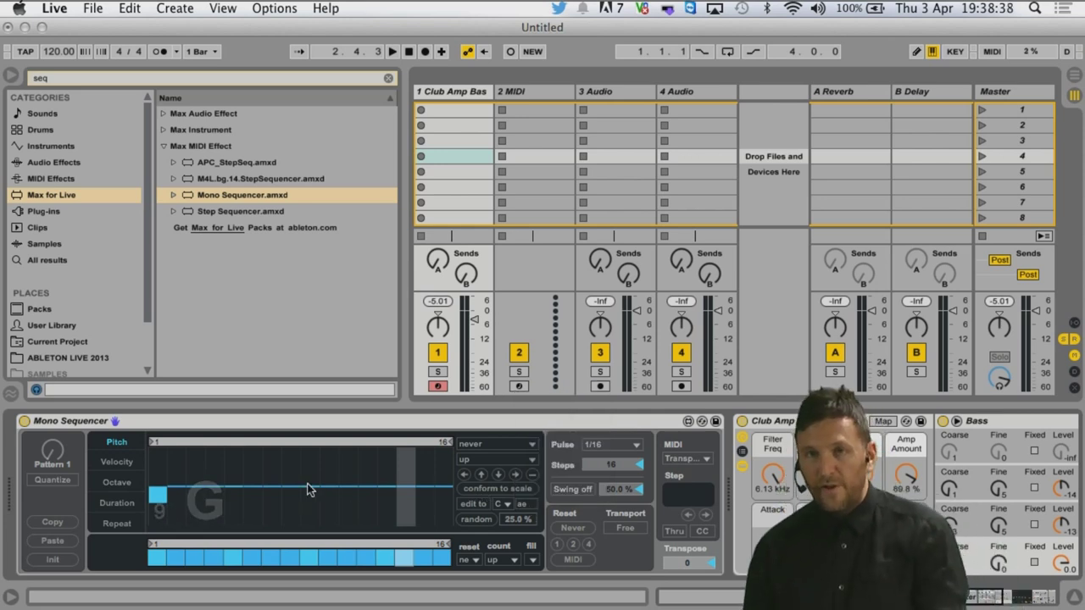
pyautogui.press('space')
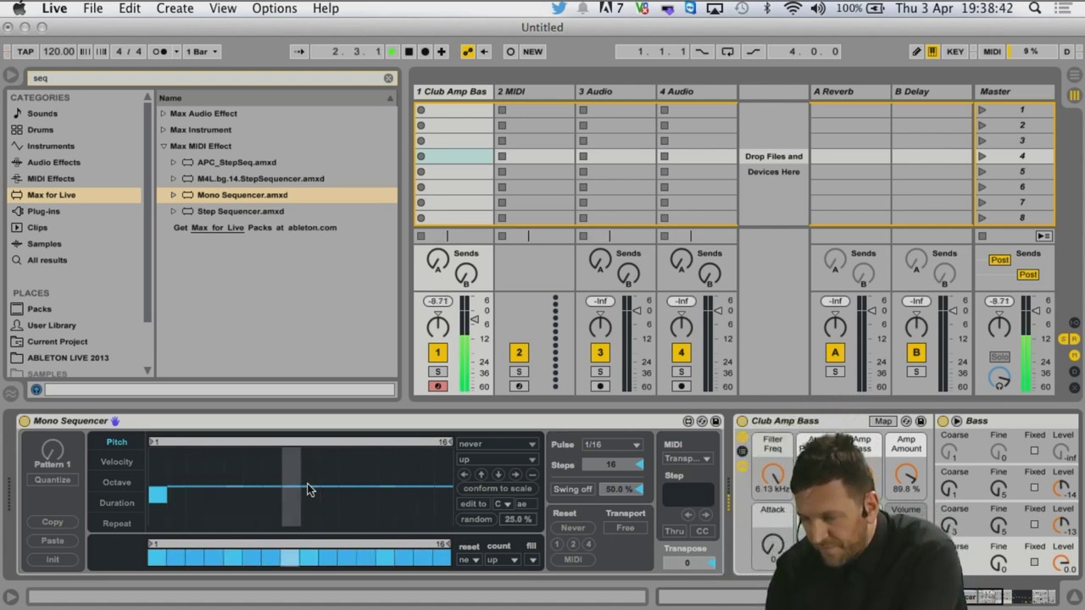
pyautogui.click(117, 482)
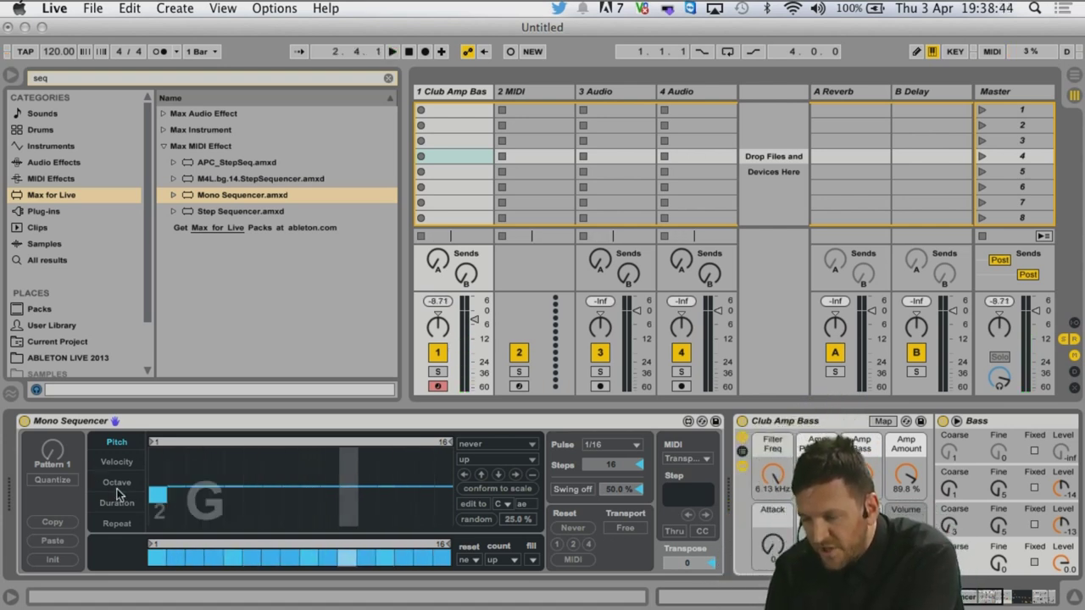
pyautogui.click(132, 459)
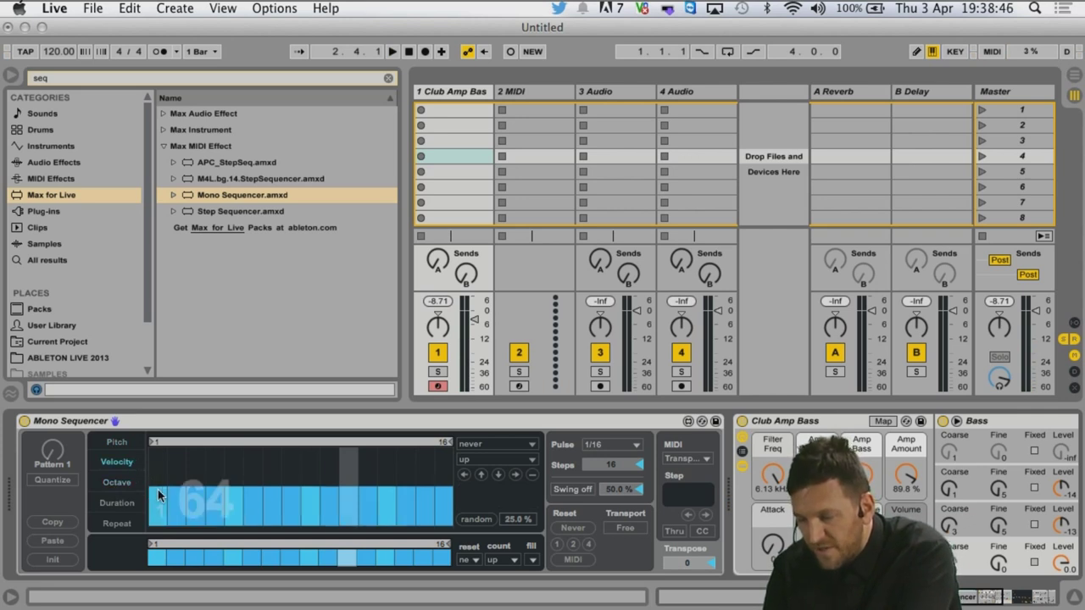
pyautogui.moveTo(177, 496)
pyautogui.mouseDown()
pyautogui.moveTo(208, 508)
pyautogui.moveTo(284, 493)
pyautogui.moveTo(284, 508)
pyautogui.moveTo(341, 501)
pyautogui.mouseUp()
# Lengthen the durations of steps 1, 3 and 4 during playback, with step 4 at about 298, and stop playback
pyautogui.click(118, 503)
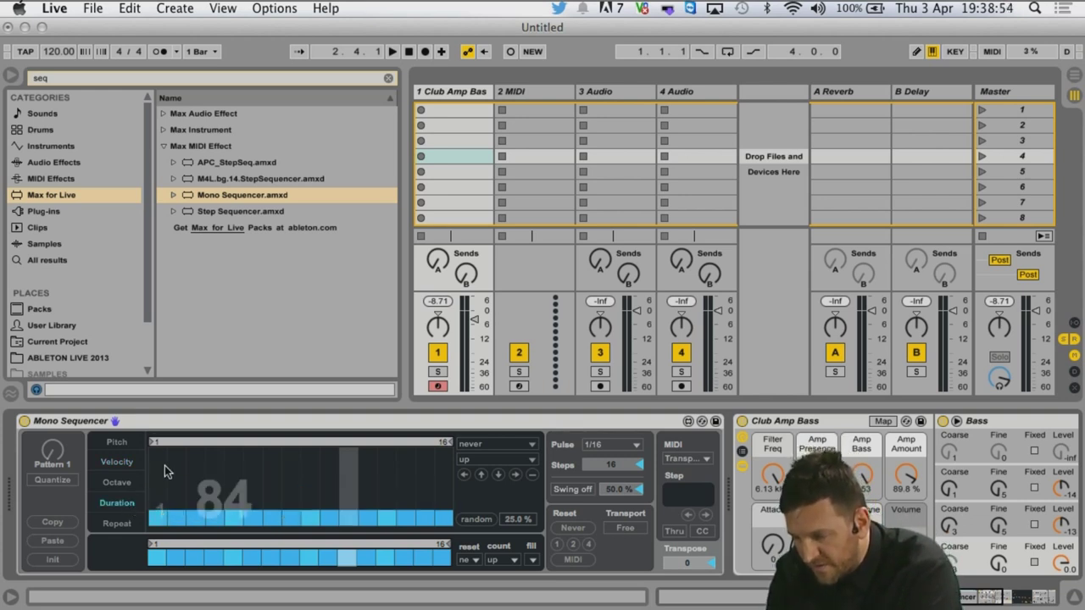
pyautogui.press('space')
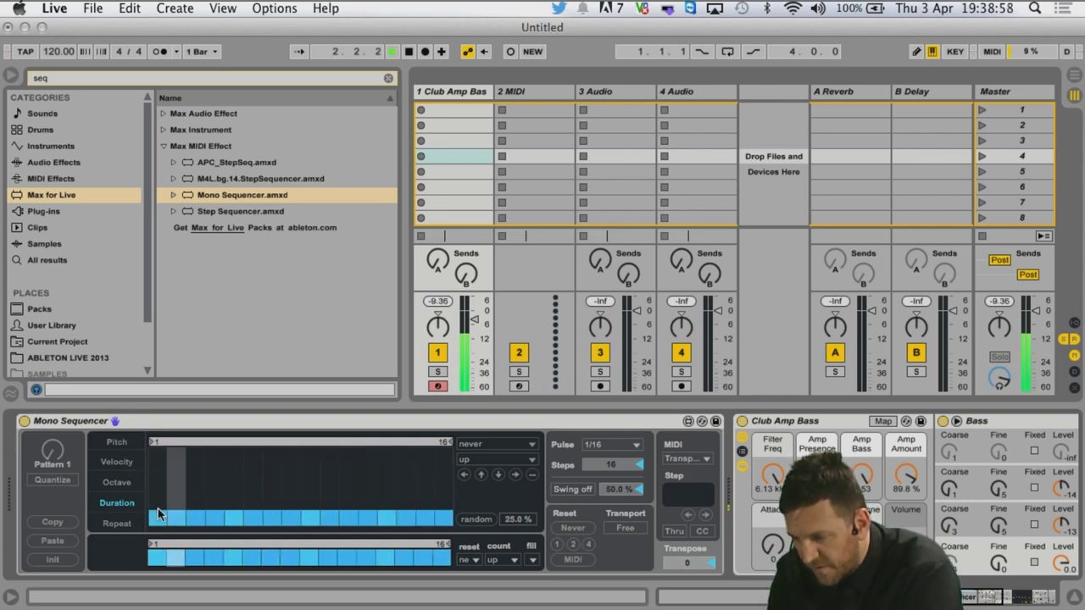
pyautogui.moveTo(158, 509)
pyautogui.mouseDown()
pyautogui.moveTo(160, 462)
pyautogui.moveTo(186, 478)
pyautogui.moveTo(212, 464)
pyautogui.mouseUp()
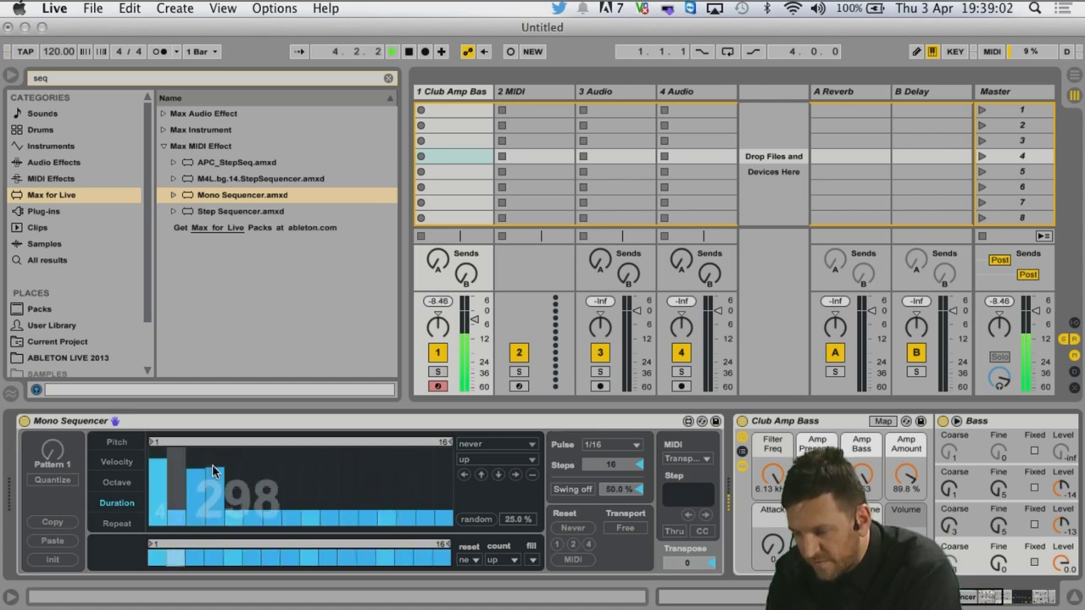
pyautogui.press('space')
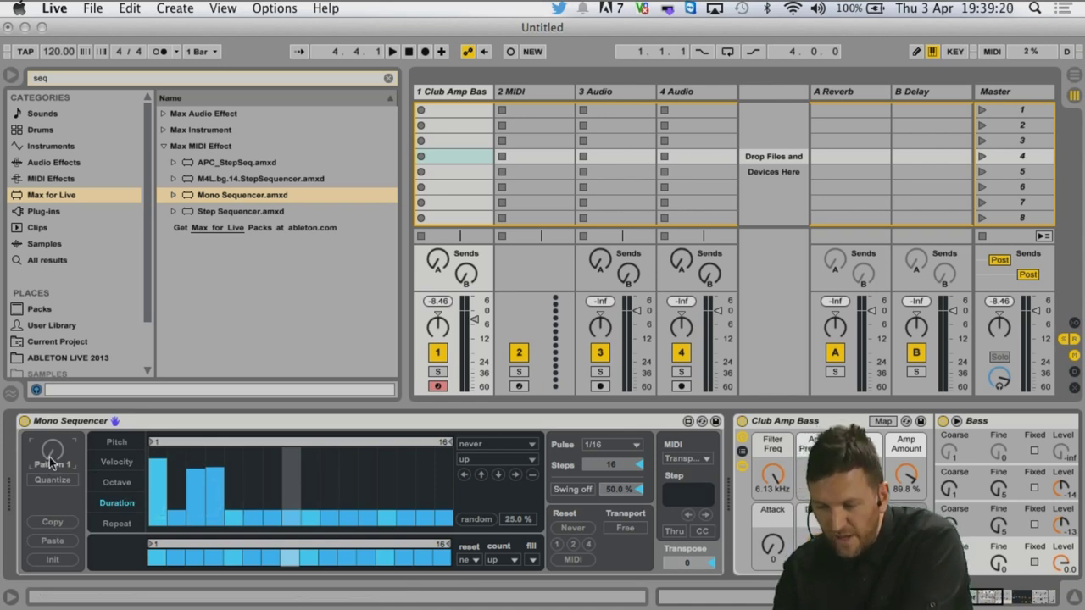
# Copy Pattern 1 into Pattern 2 and lengthen the durations of steps 9 to 12 in Pattern 2
pyautogui.moveTo(52, 451); pyautogui.dragTo(53, 459)
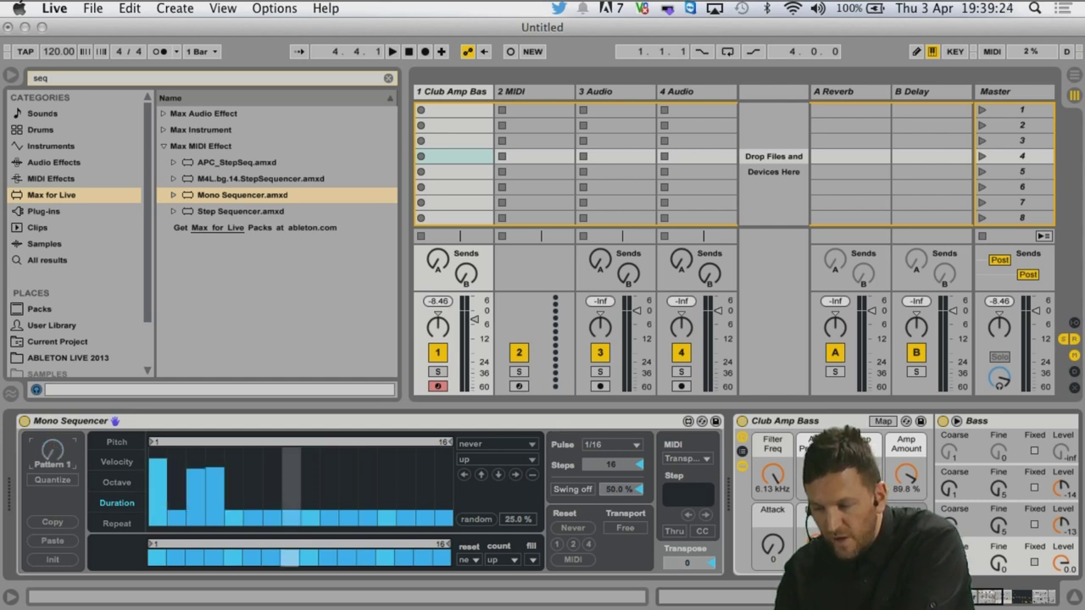
pyautogui.click(46, 524)
pyautogui.moveTo(53, 458); pyautogui.dragTo(52, 454)
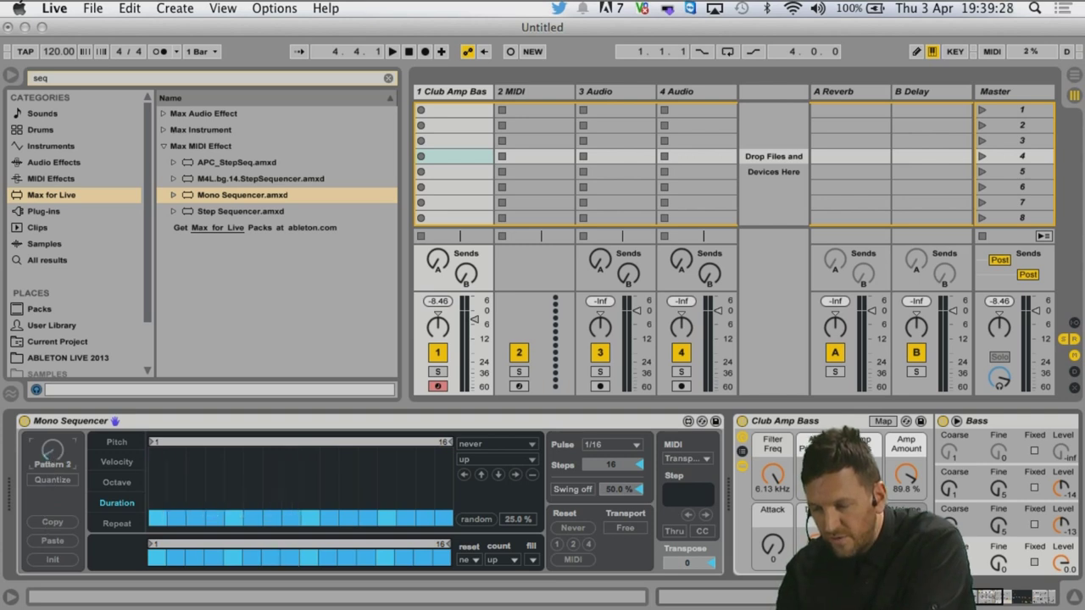
pyautogui.click(54, 540)
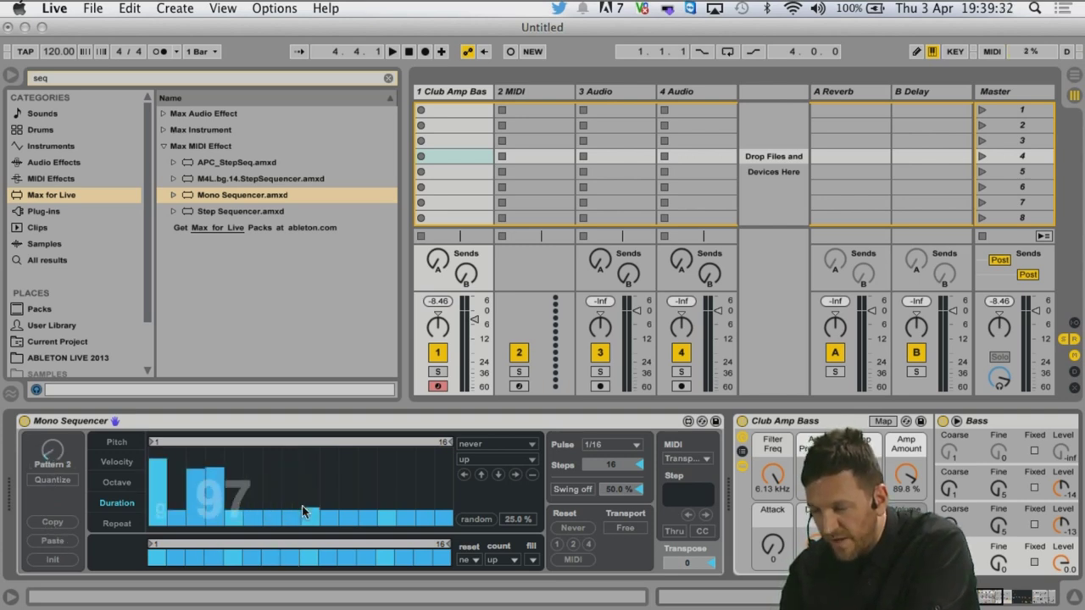
pyautogui.moveTo(307, 468); pyautogui.dragTo(365, 477)
# Raise the octaves of steps 7 to 11 in Pattern 2, with steps 8 to 10 at 2, and play the pattern
pyautogui.click(117, 483)
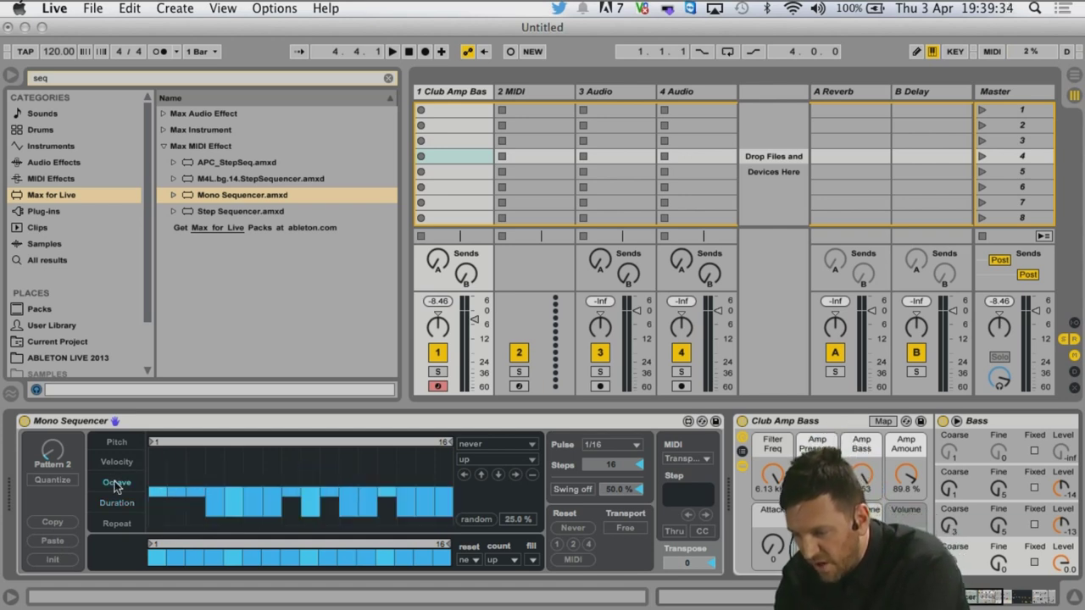
pyautogui.moveTo(230, 497)
pyautogui.mouseDown()
pyautogui.moveTo(335, 462)
pyautogui.moveTo(382, 502)
pyautogui.mouseUp()
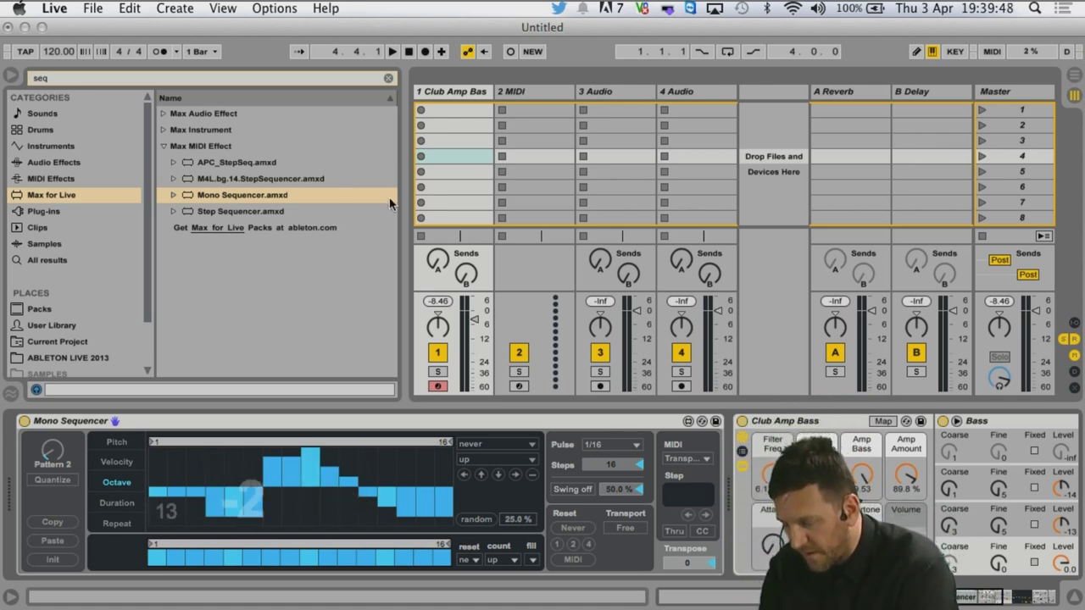
pyautogui.press('space')
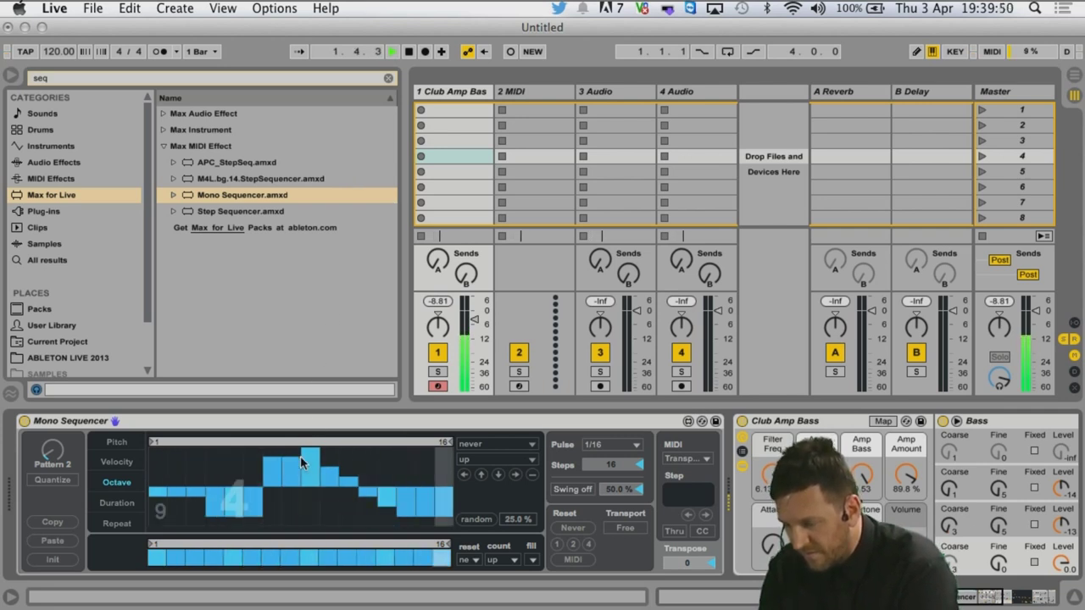
pyautogui.moveTo(300, 457); pyautogui.dragTo(298, 466)
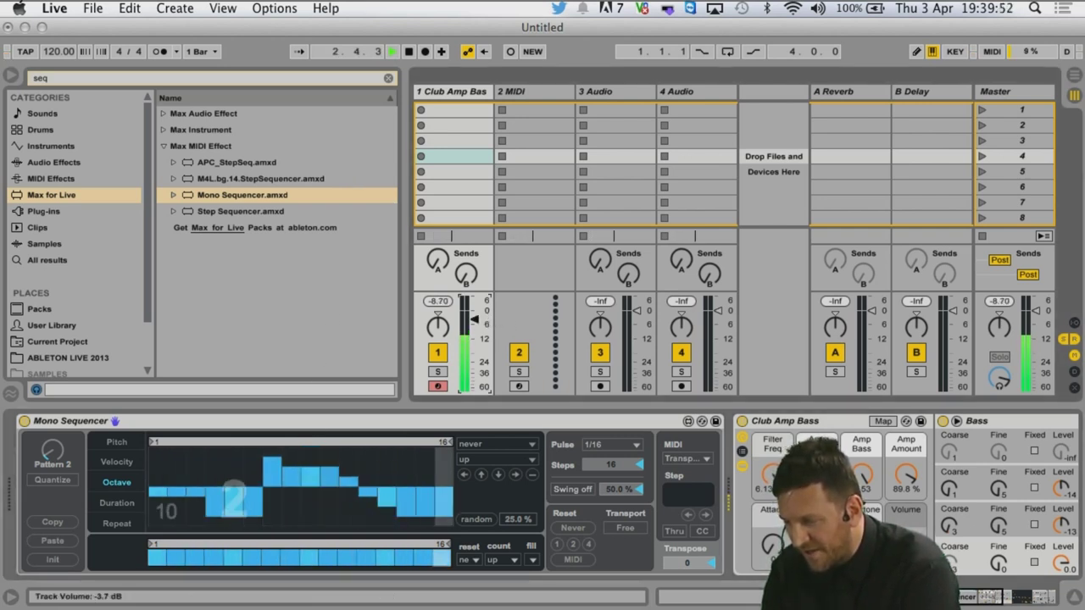
# Lower the Club Amp Bass track volume to -11.7 dB, set the Mono Sequencer's transposition to -24 and stop playback
pyautogui.moveTo(474, 319); pyautogui.dragTo(477, 341)
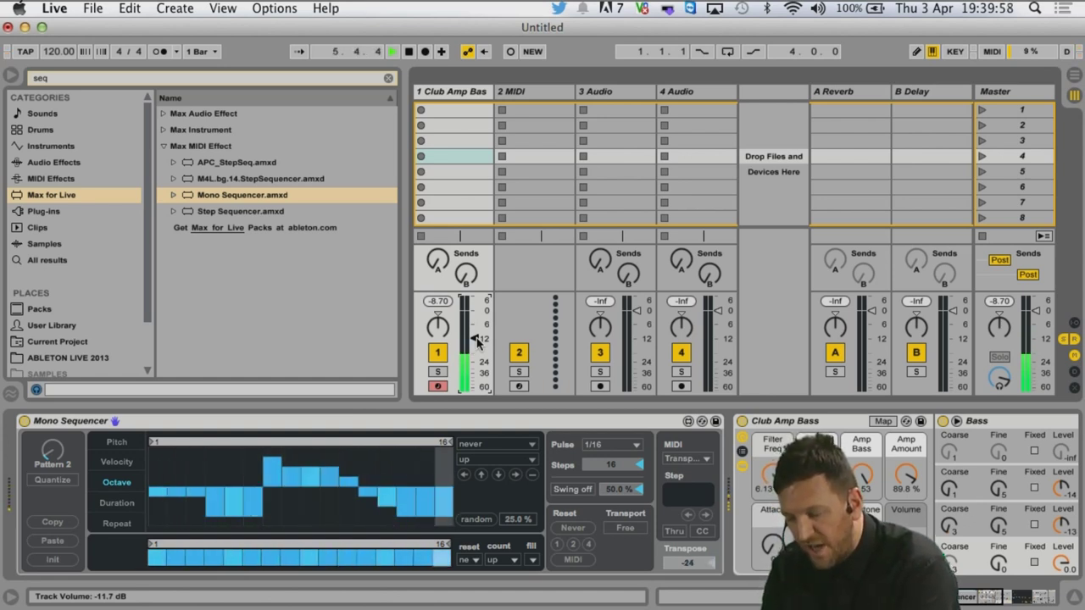
pyautogui.press('space')
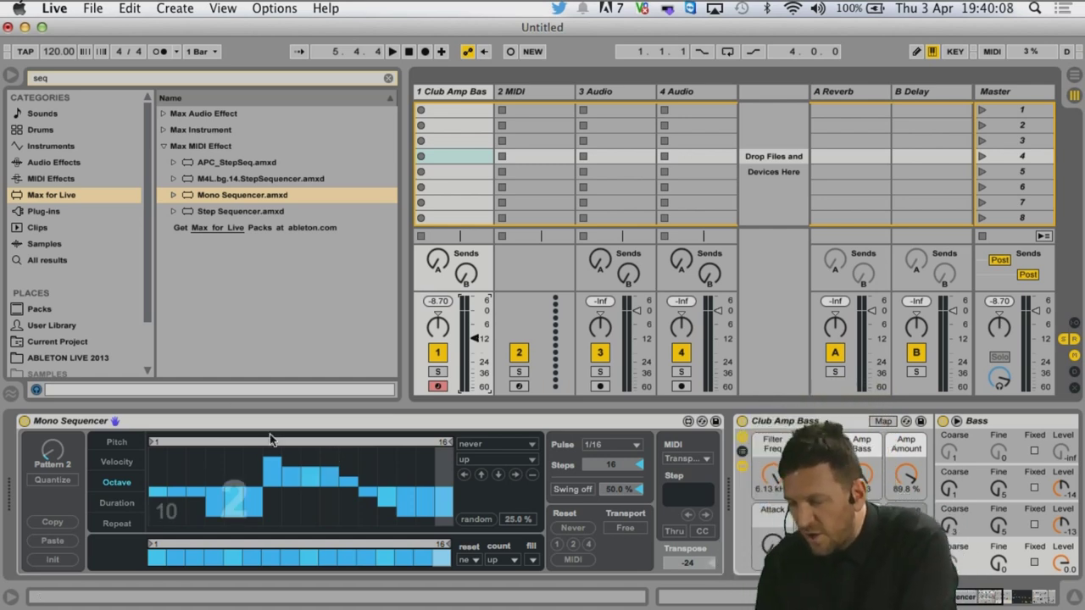
pyautogui.click(296, 422)
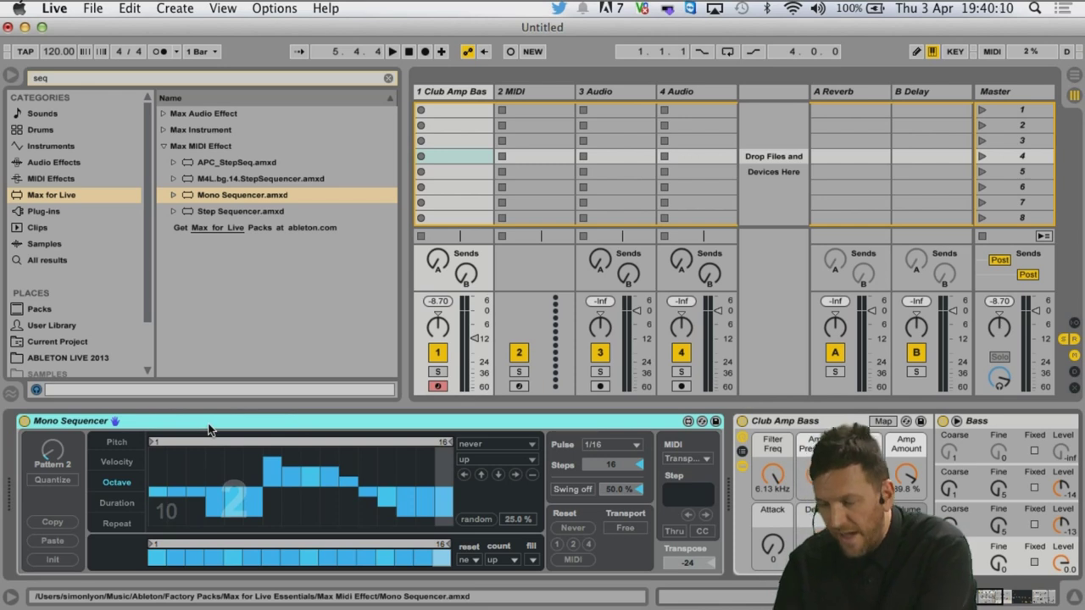